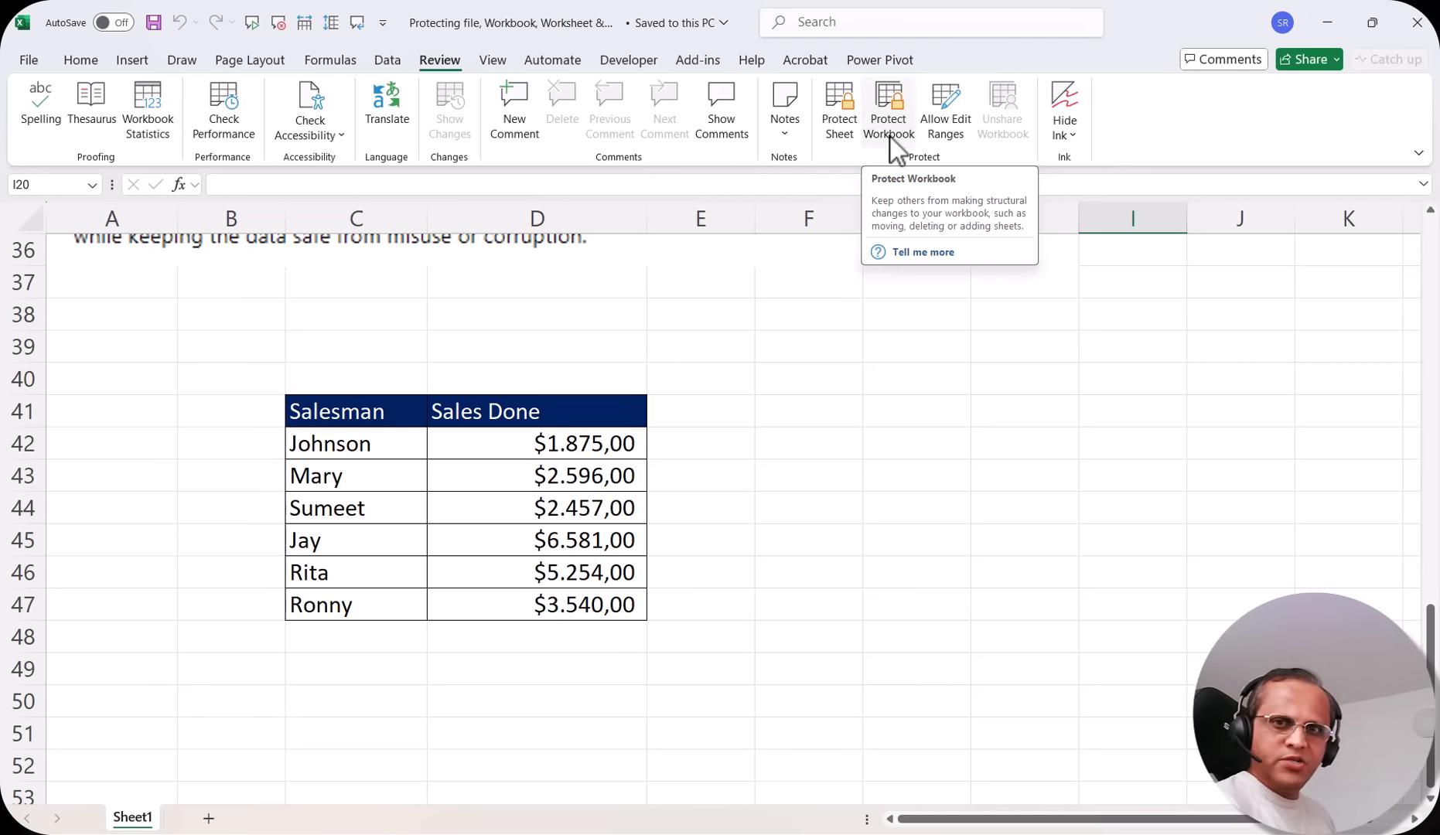
Protect the sheet with a password, reviewing the allowed-actions list, and re-enter the password to confirm it
click(845, 127)
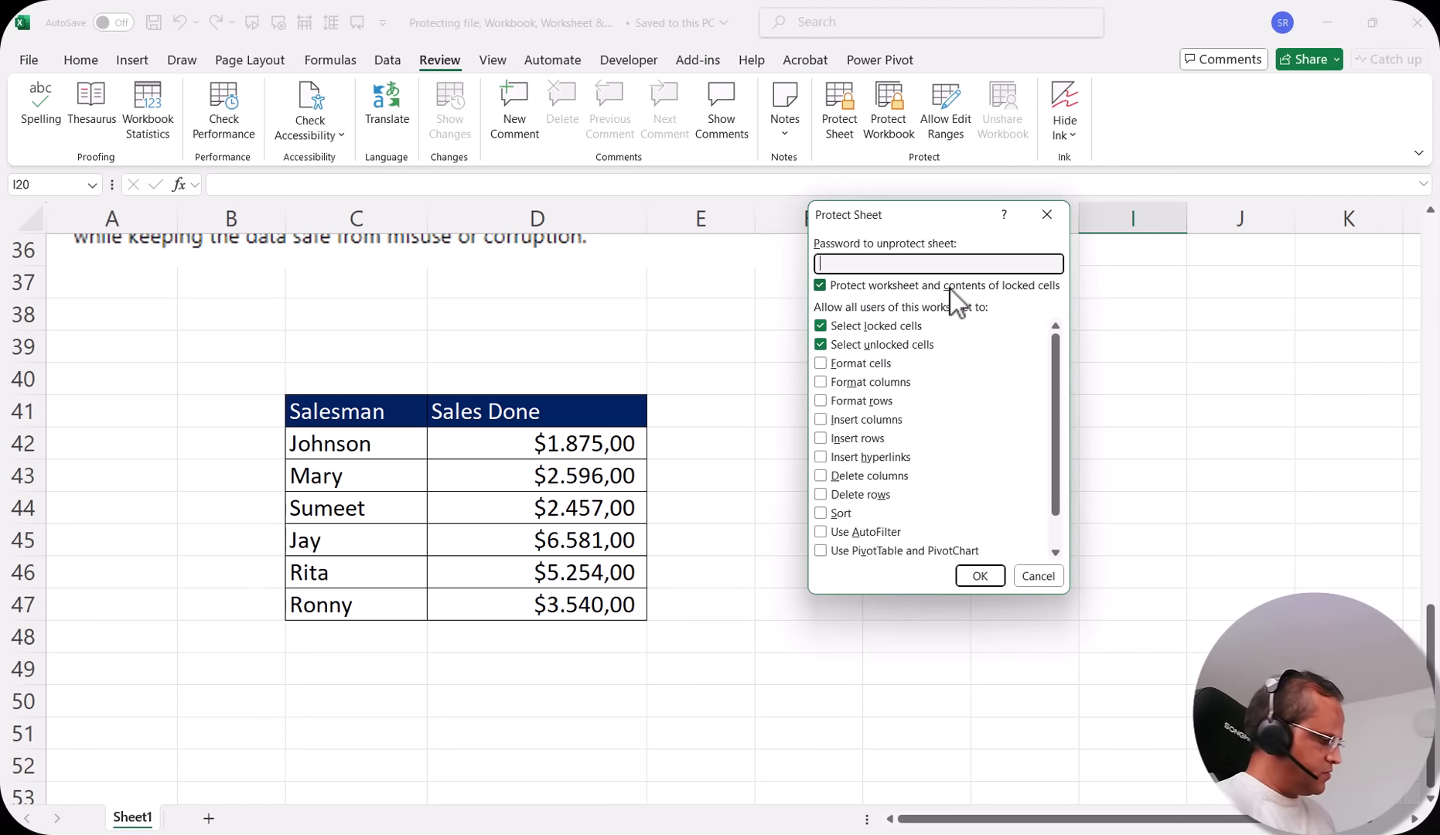
text(12345)
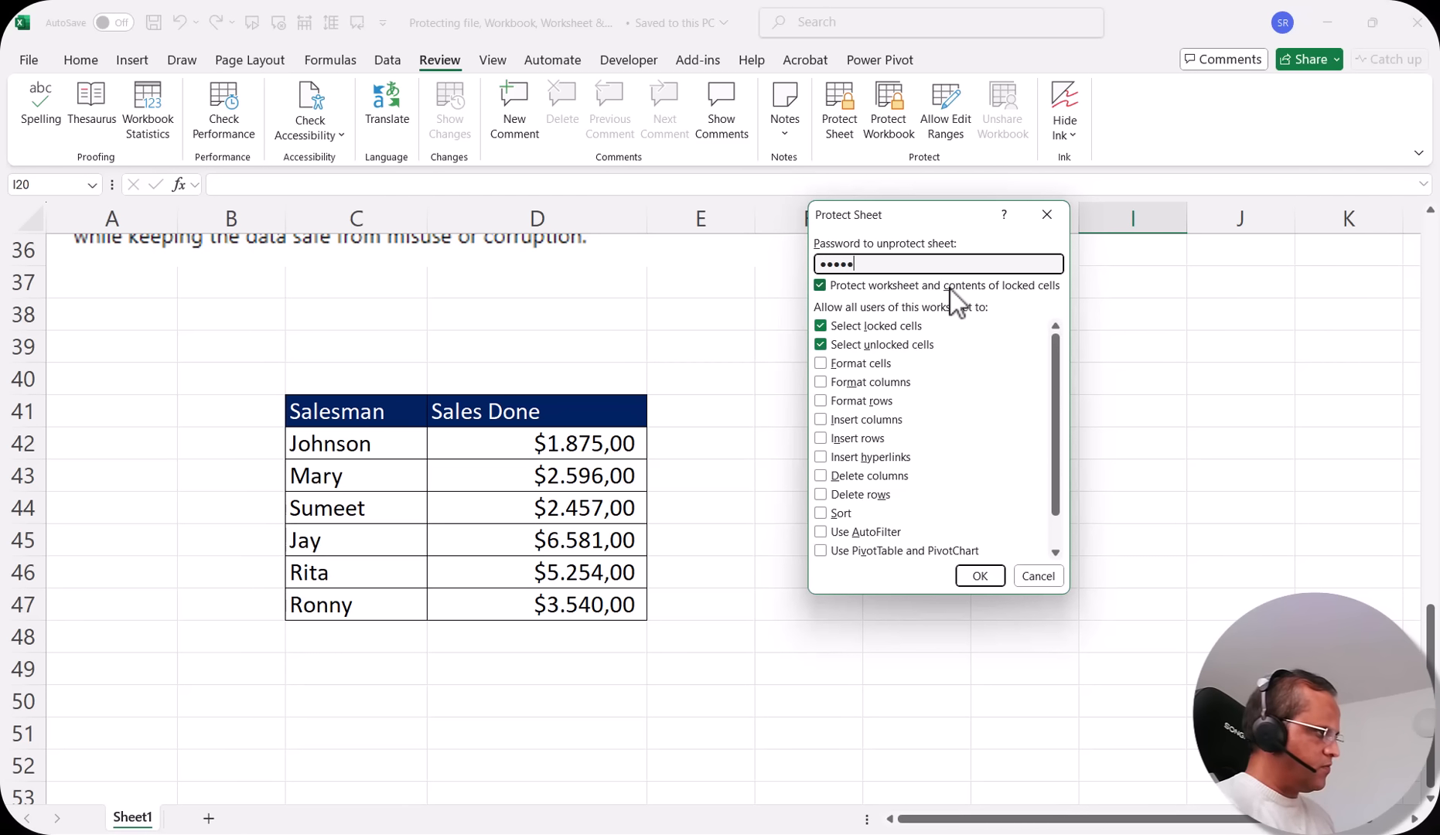
scroll(871, 379, down, 1)
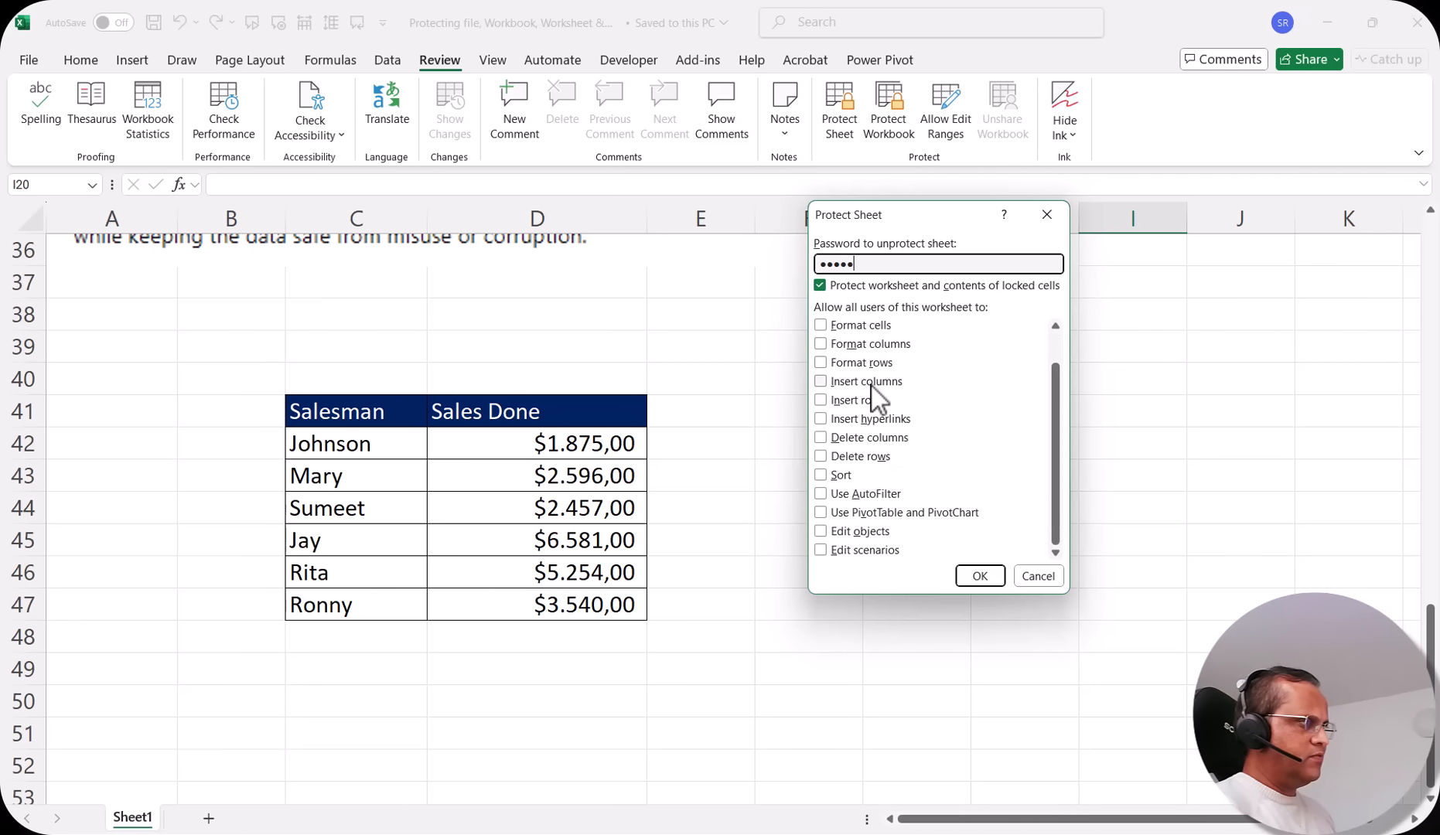
scroll(871, 386, up, 1)
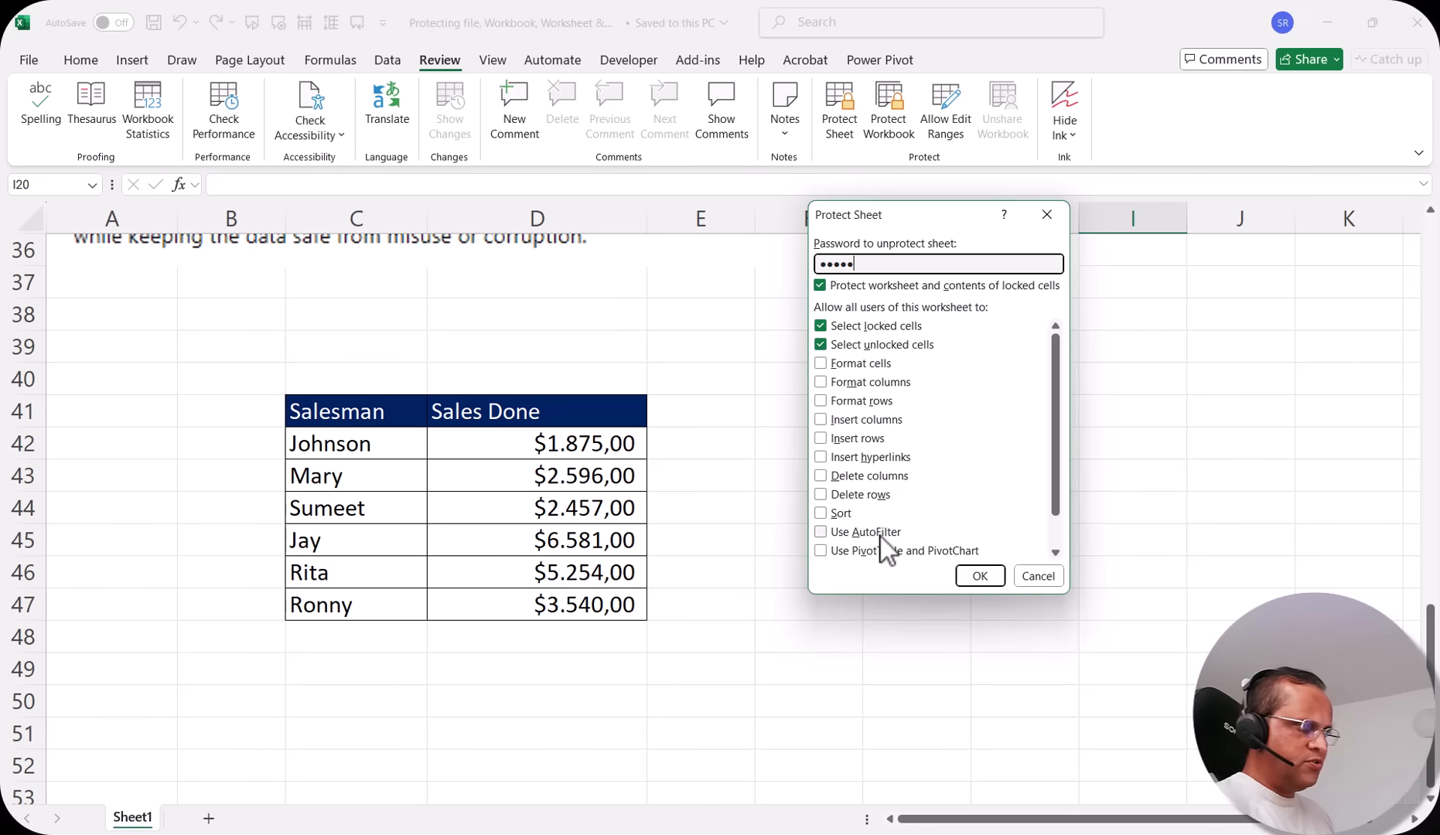
scroll(903, 523, down, 1)
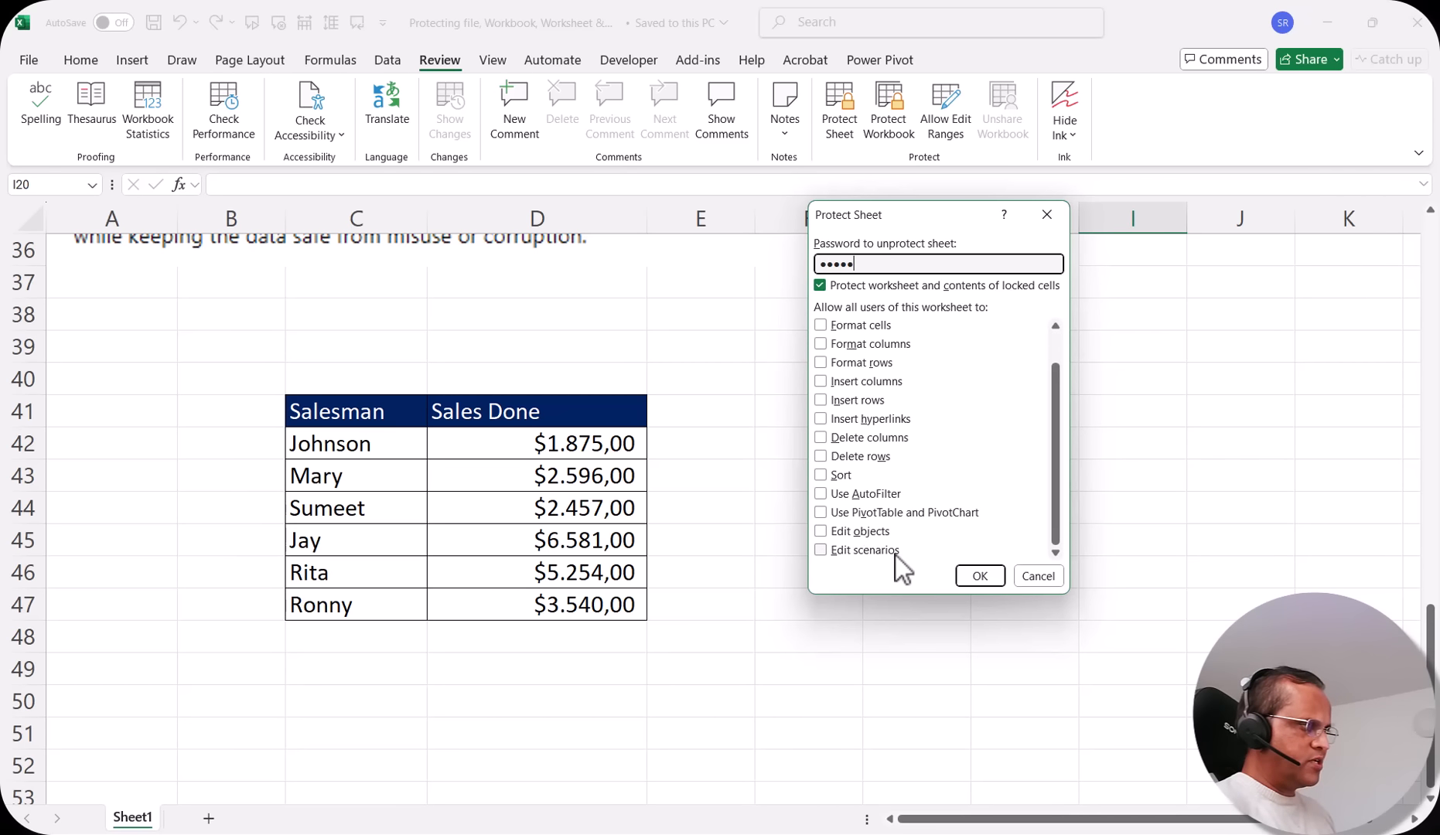
scroll(895, 556, up, 1)
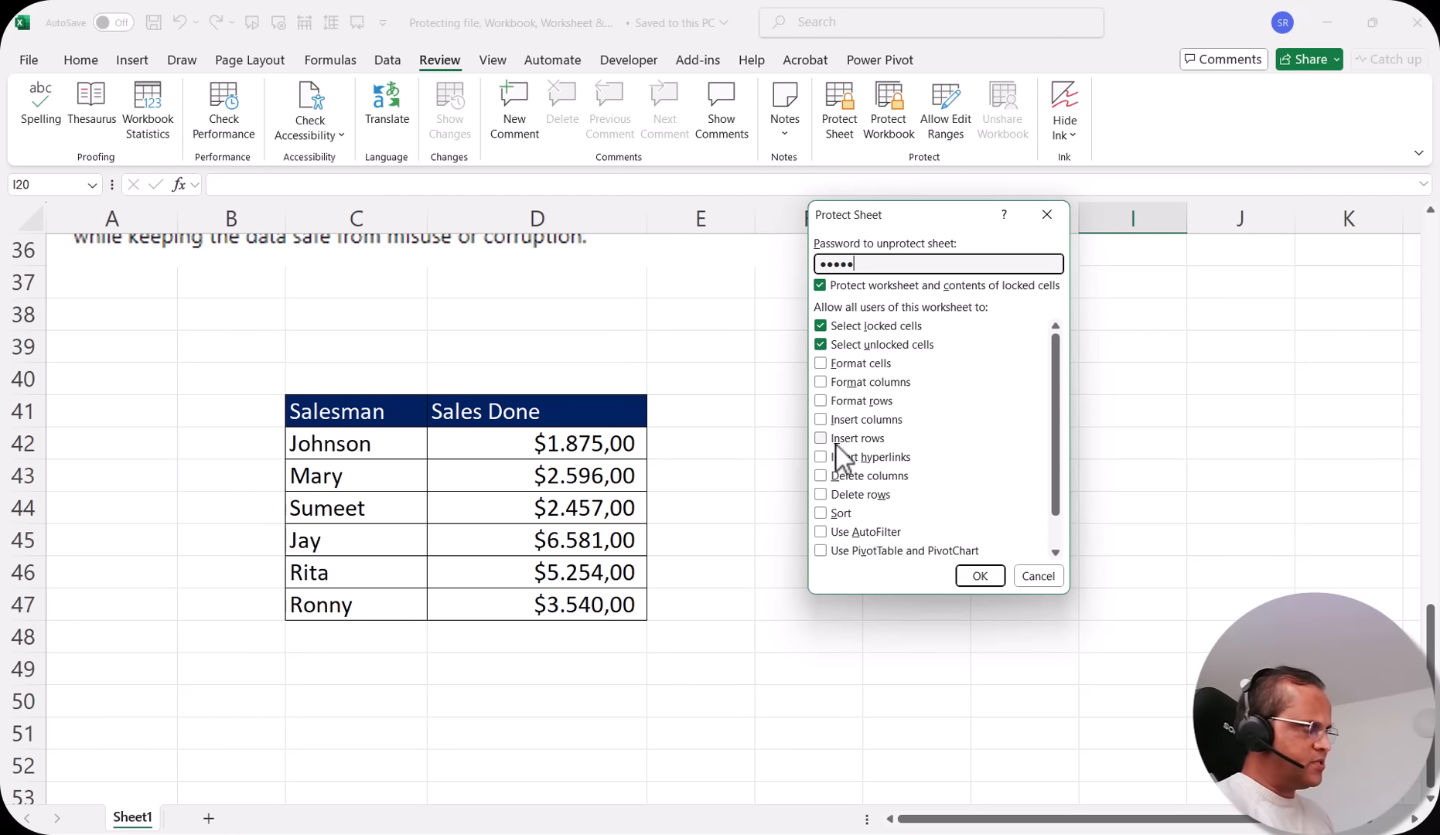
click(980, 576)
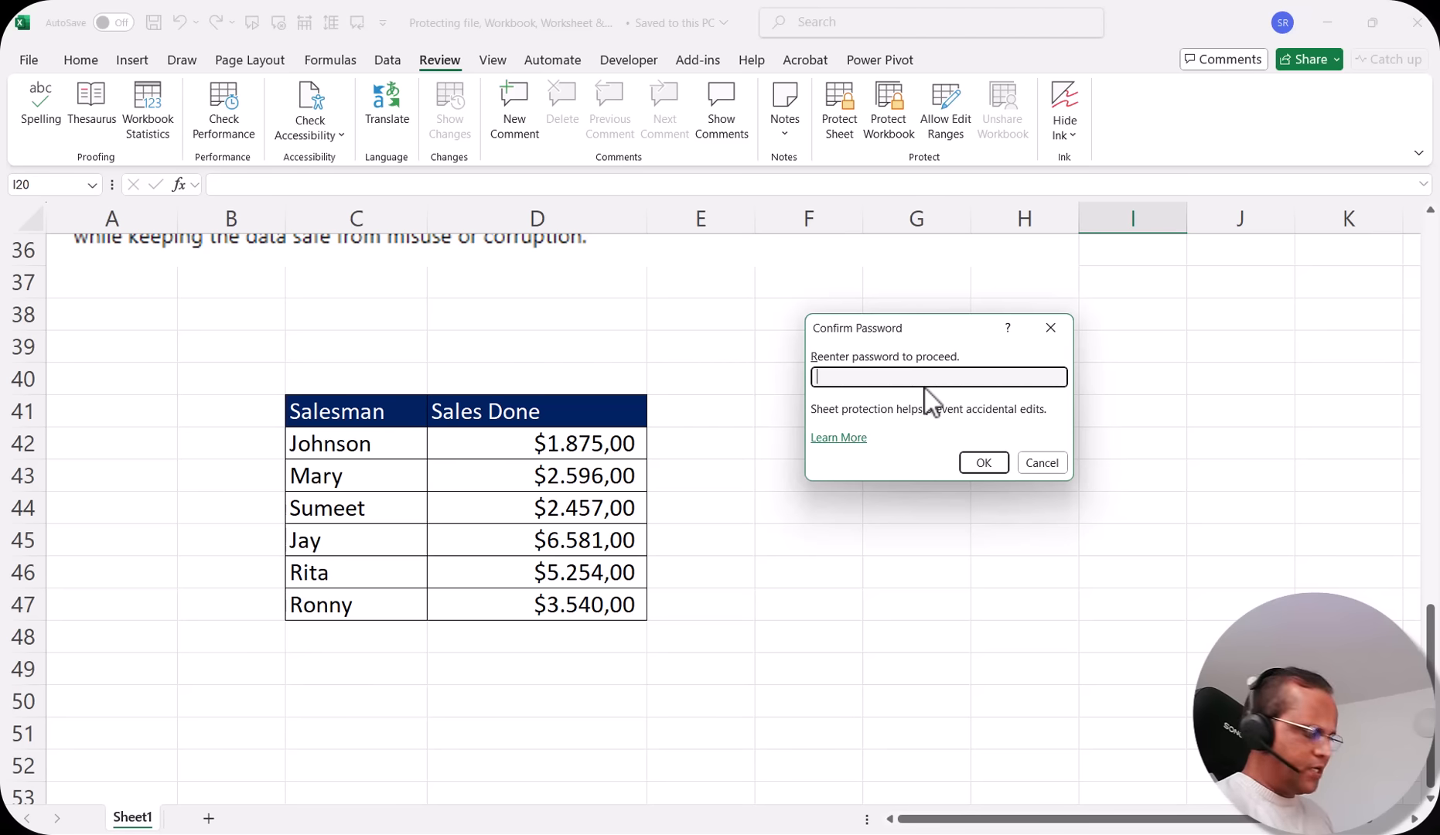
text(12345)
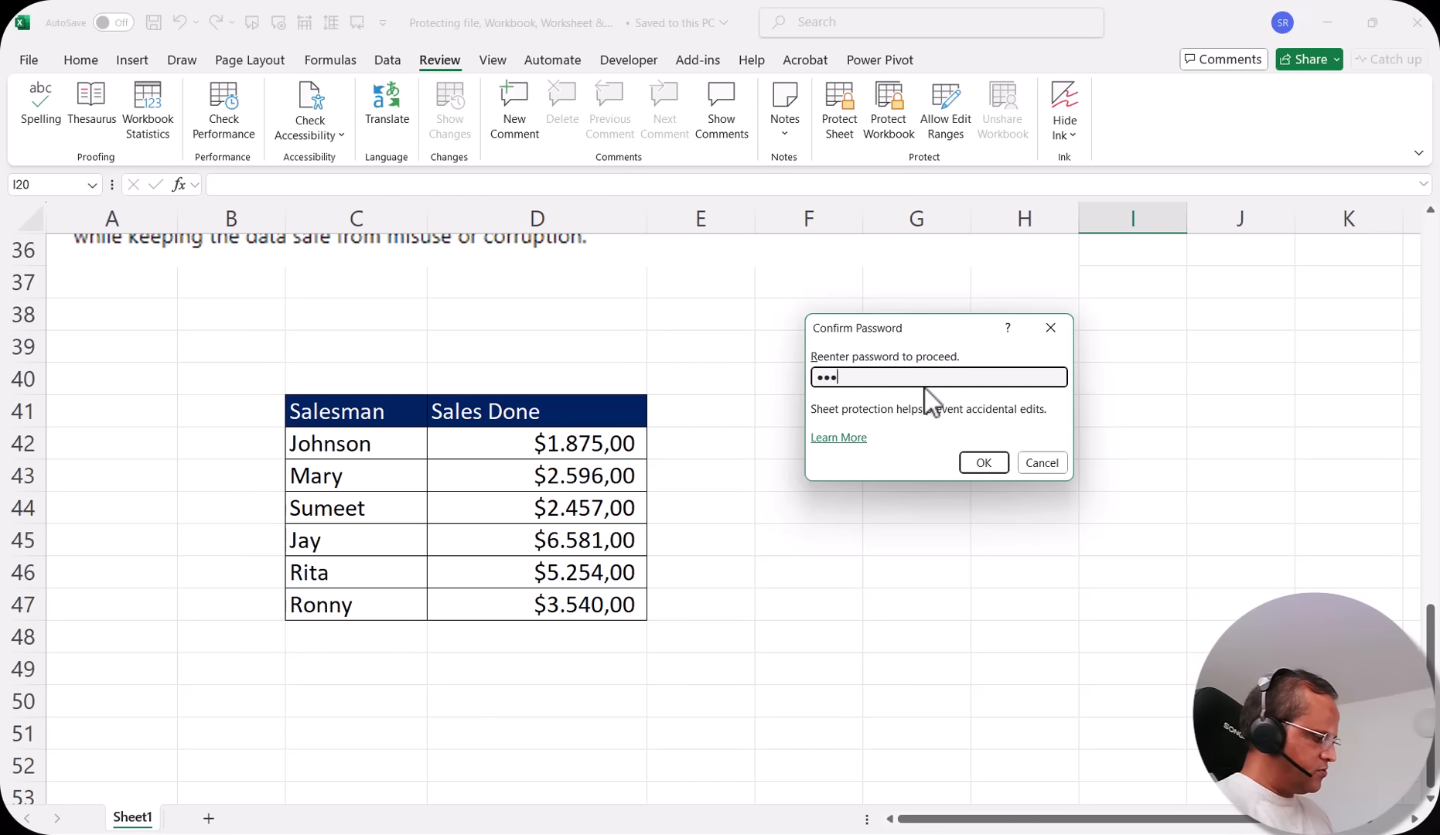
click(997, 463)
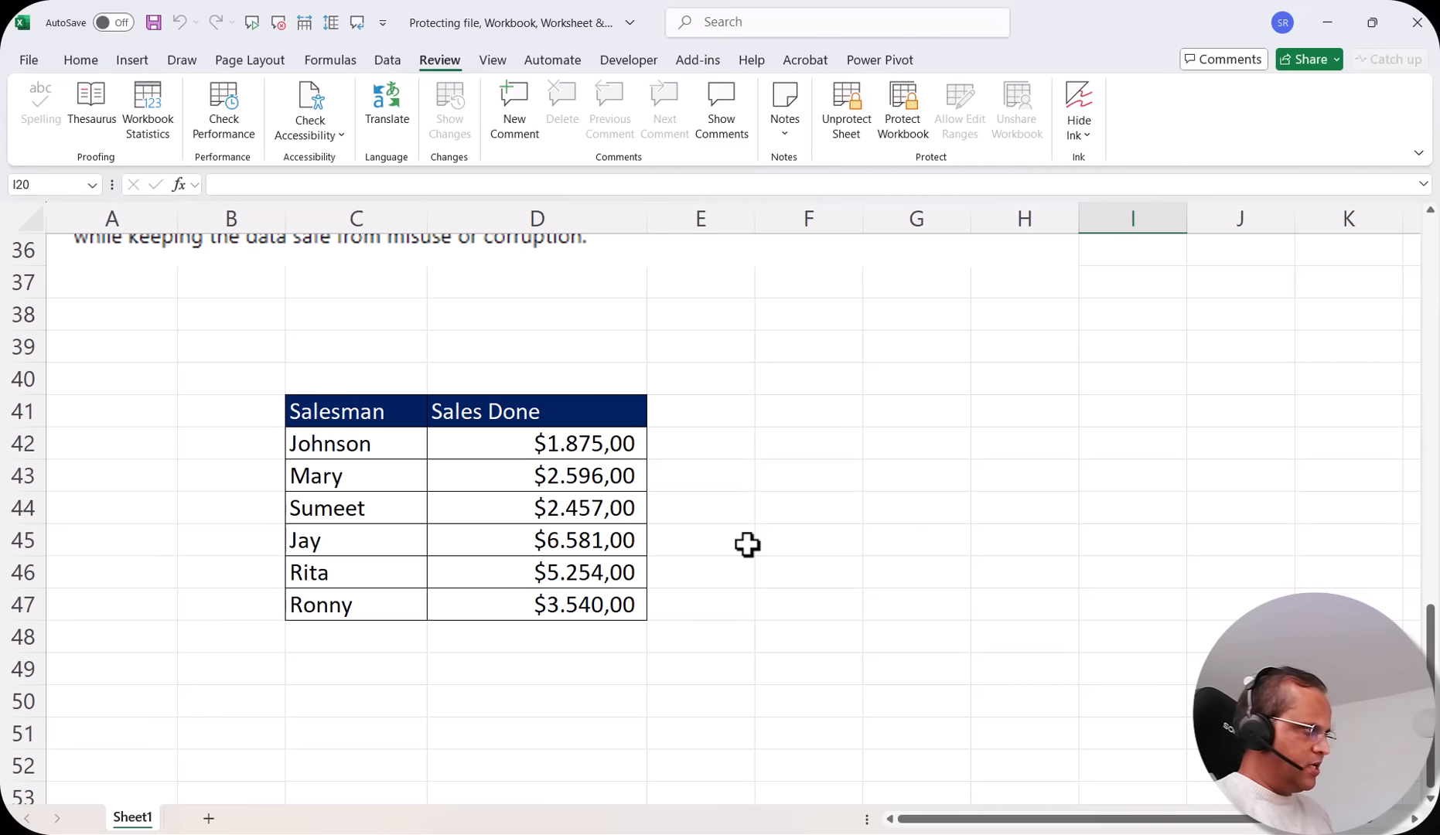
Check which sheet, row and column commands remain available on the protected sheet
right_click(133, 819)
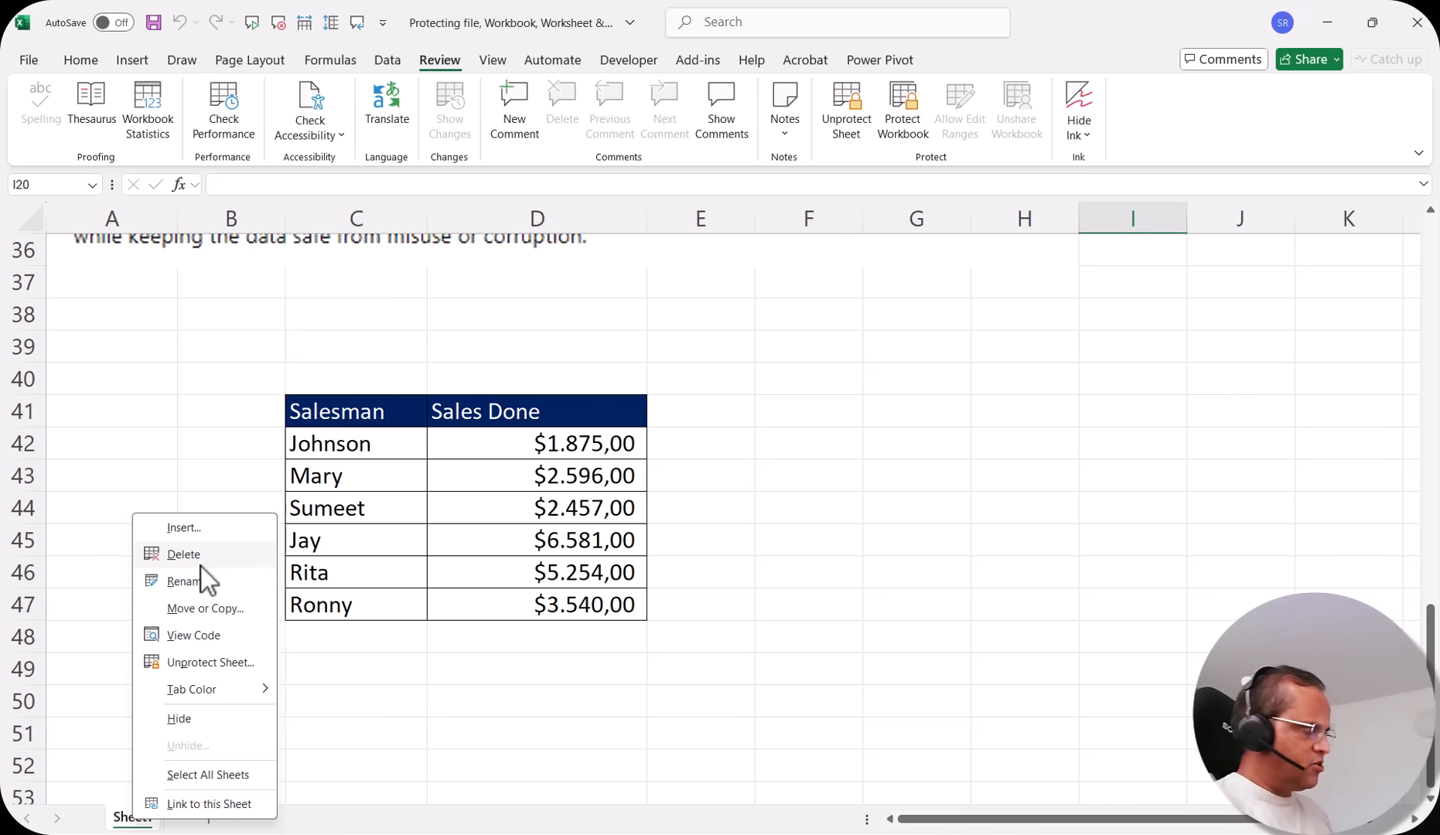
click(847, 336)
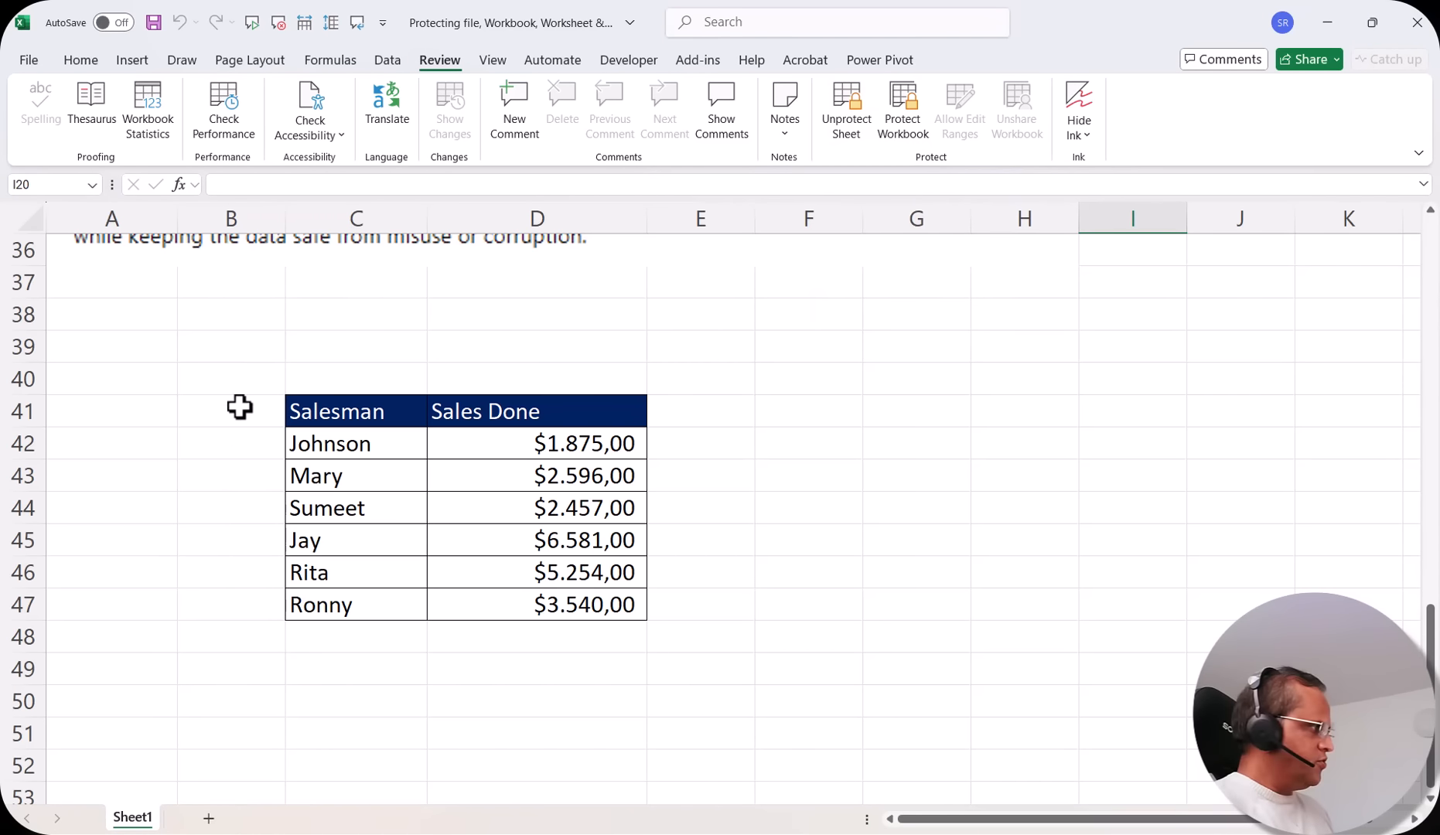
click(29, 349)
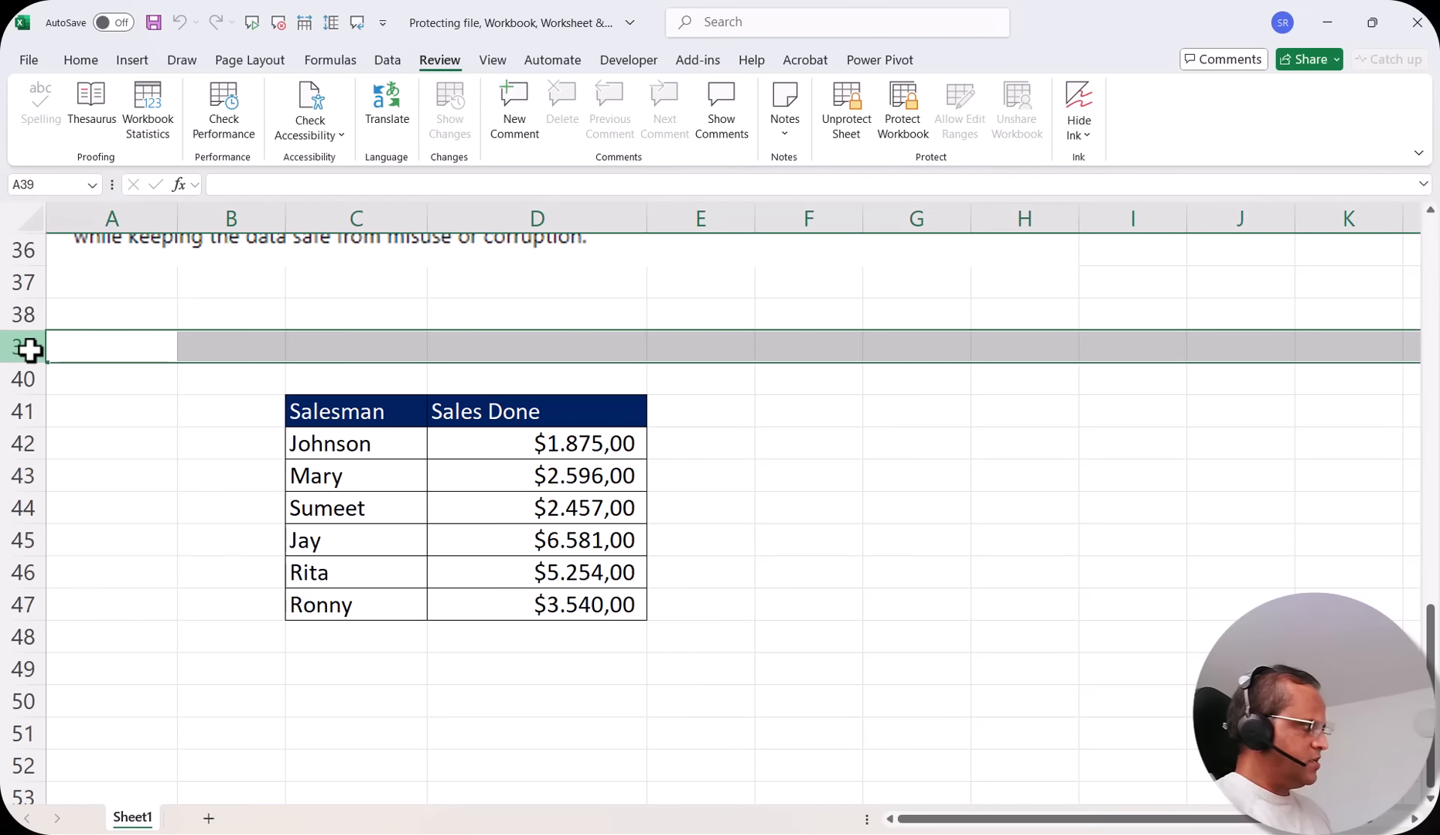
right_click(28, 350)
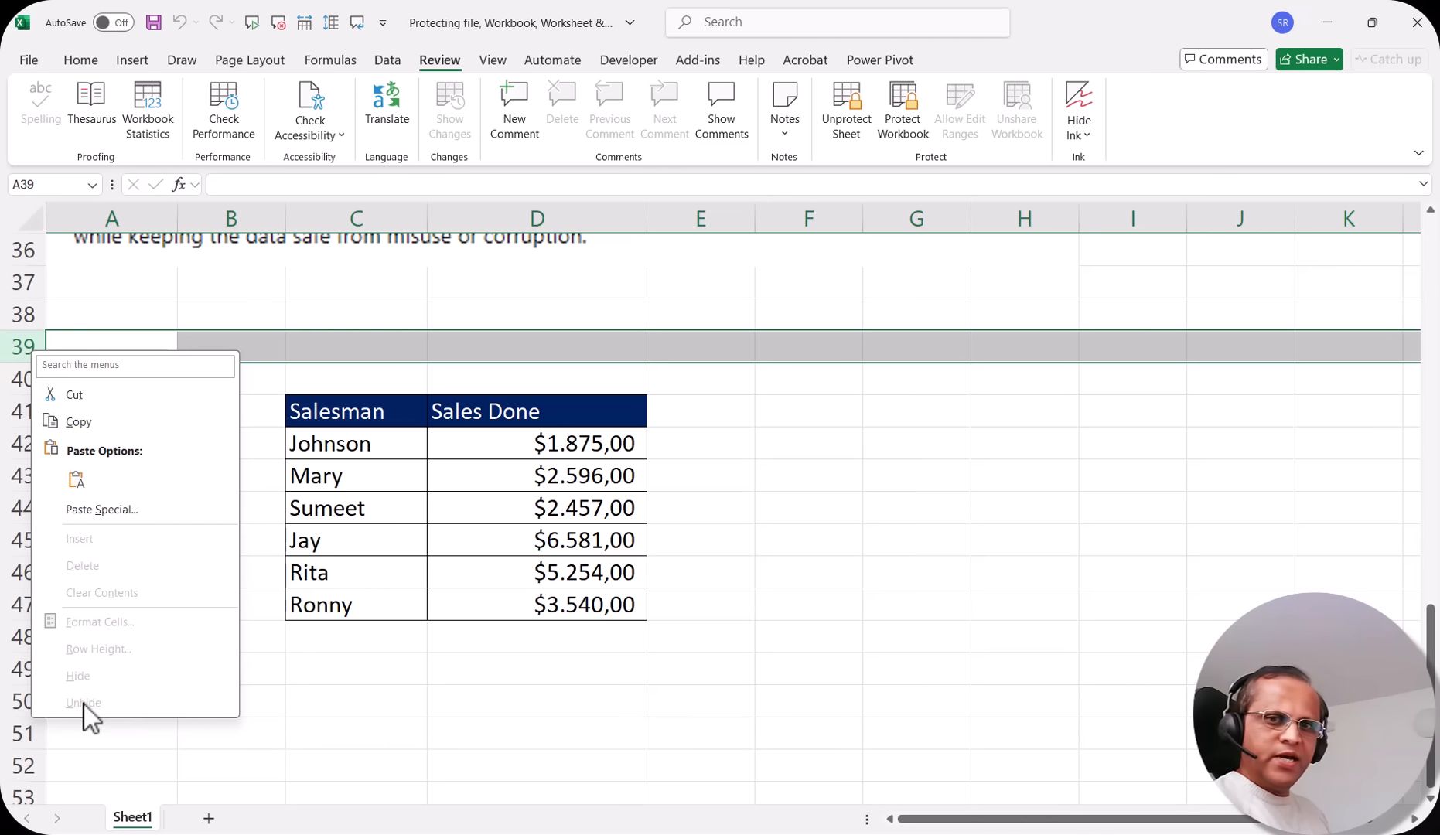
key(Escape)
click(842, 216)
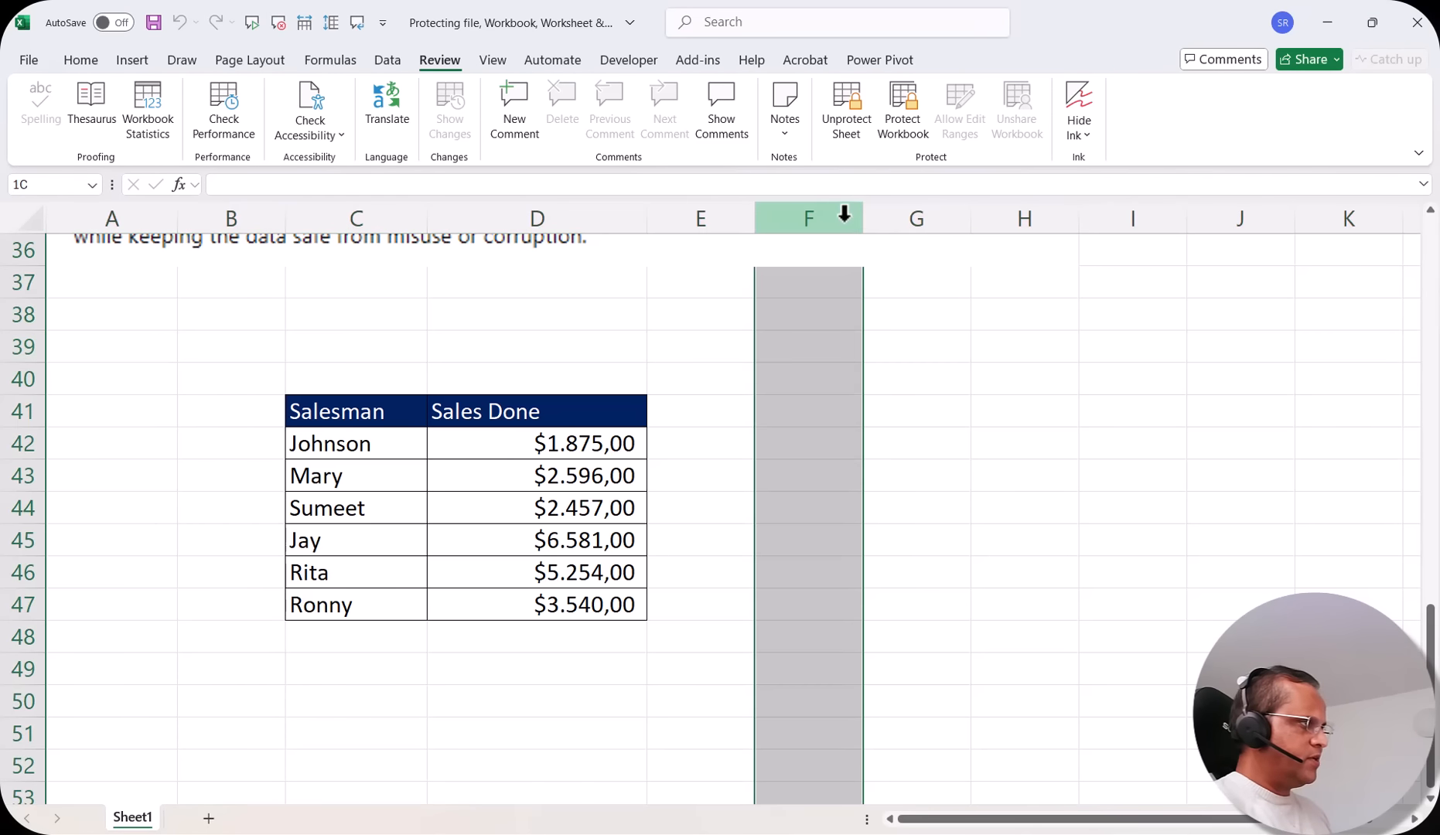
right_click(841, 220)
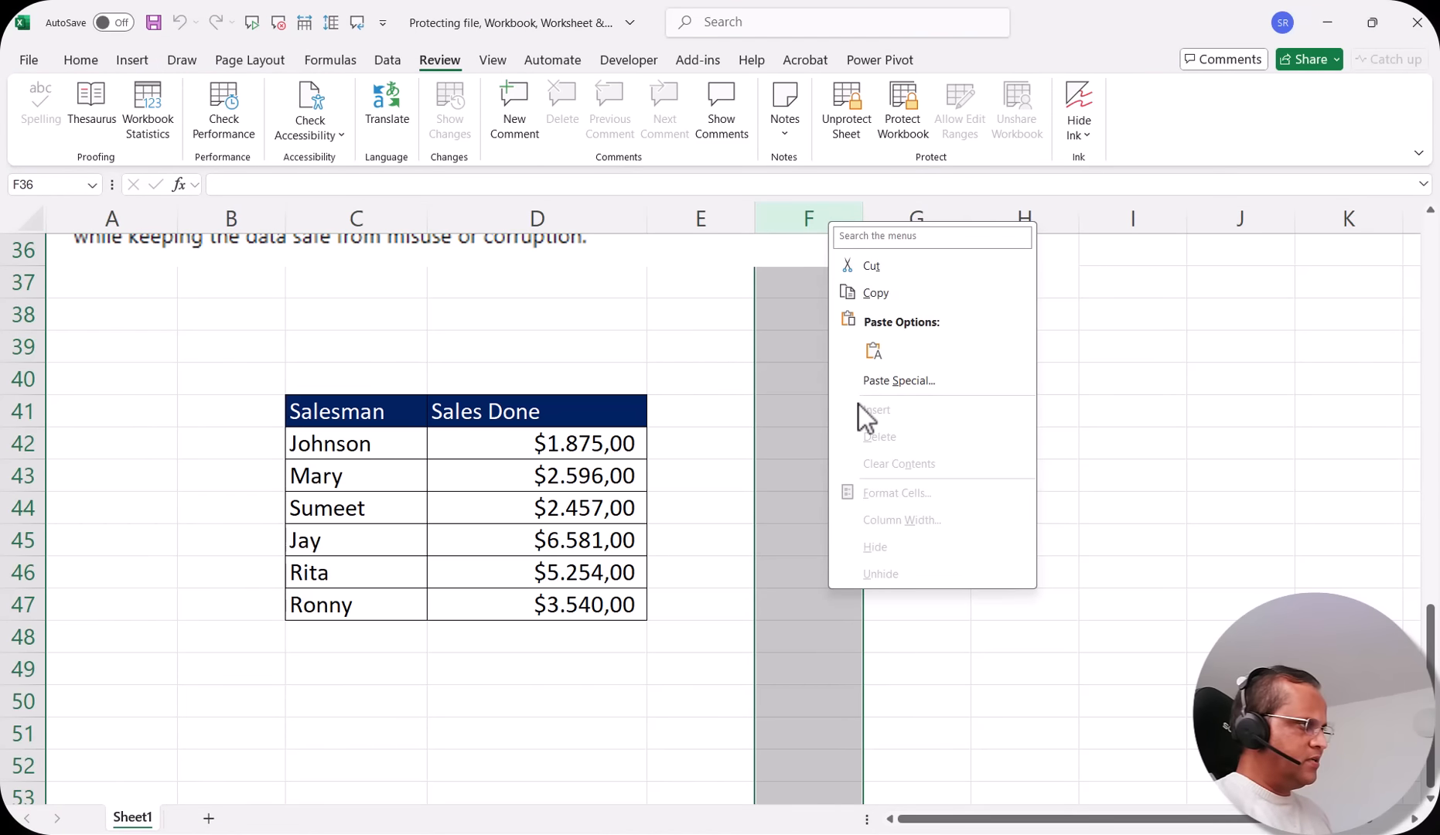
key(Escape)
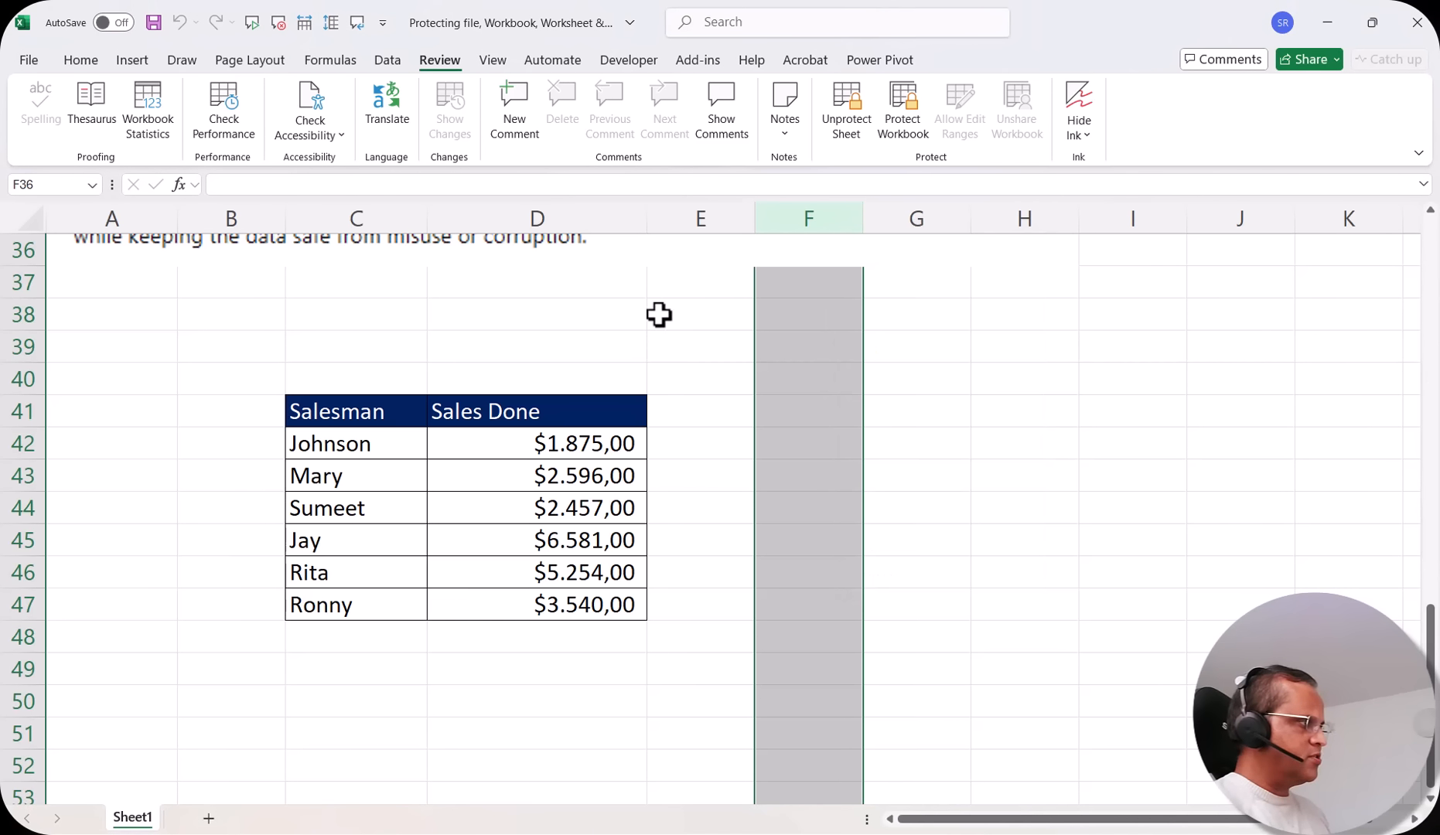
click(661, 314)
click(822, 311)
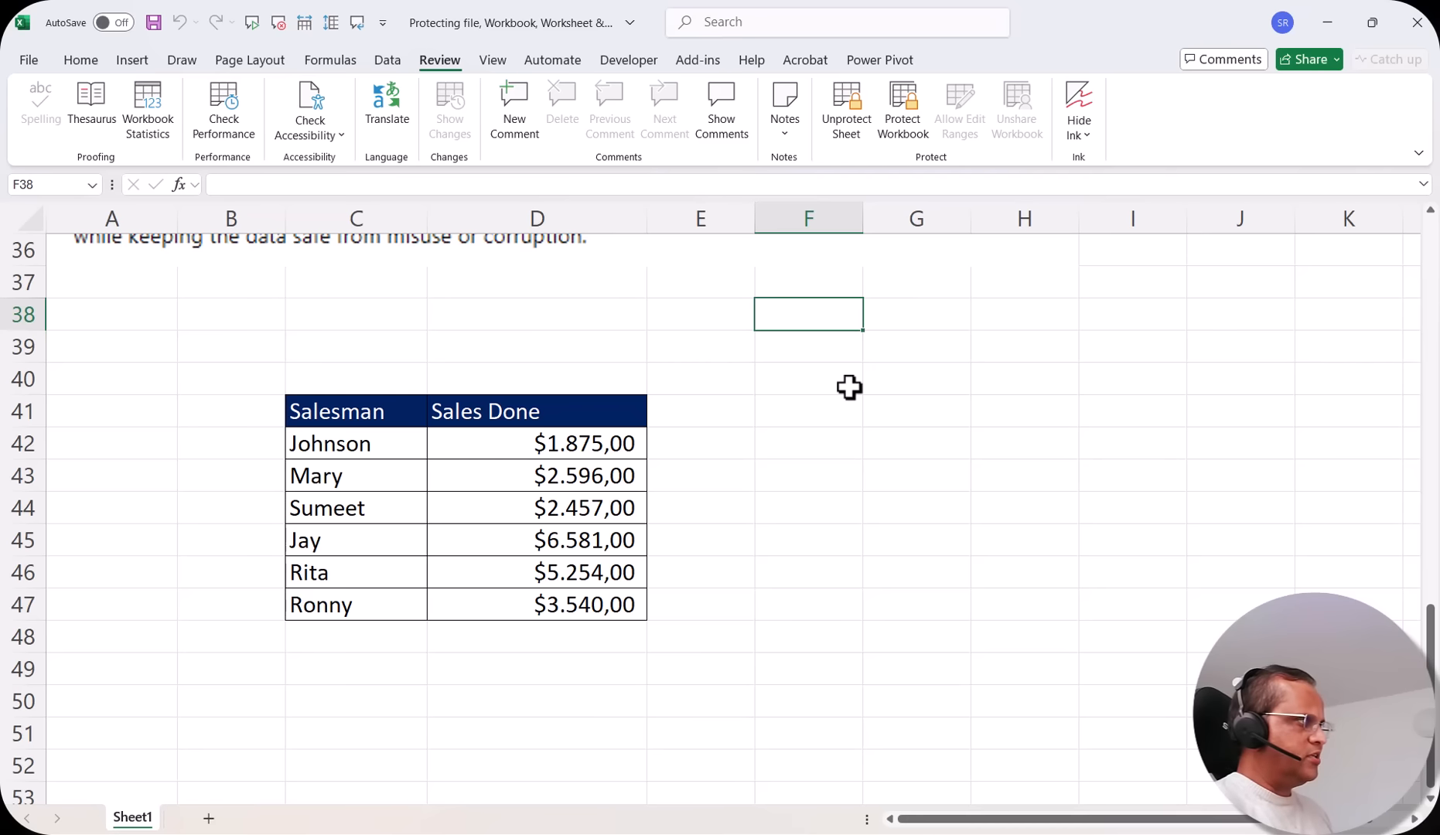
Unprotect the sheet by entering its password
click(846, 123)
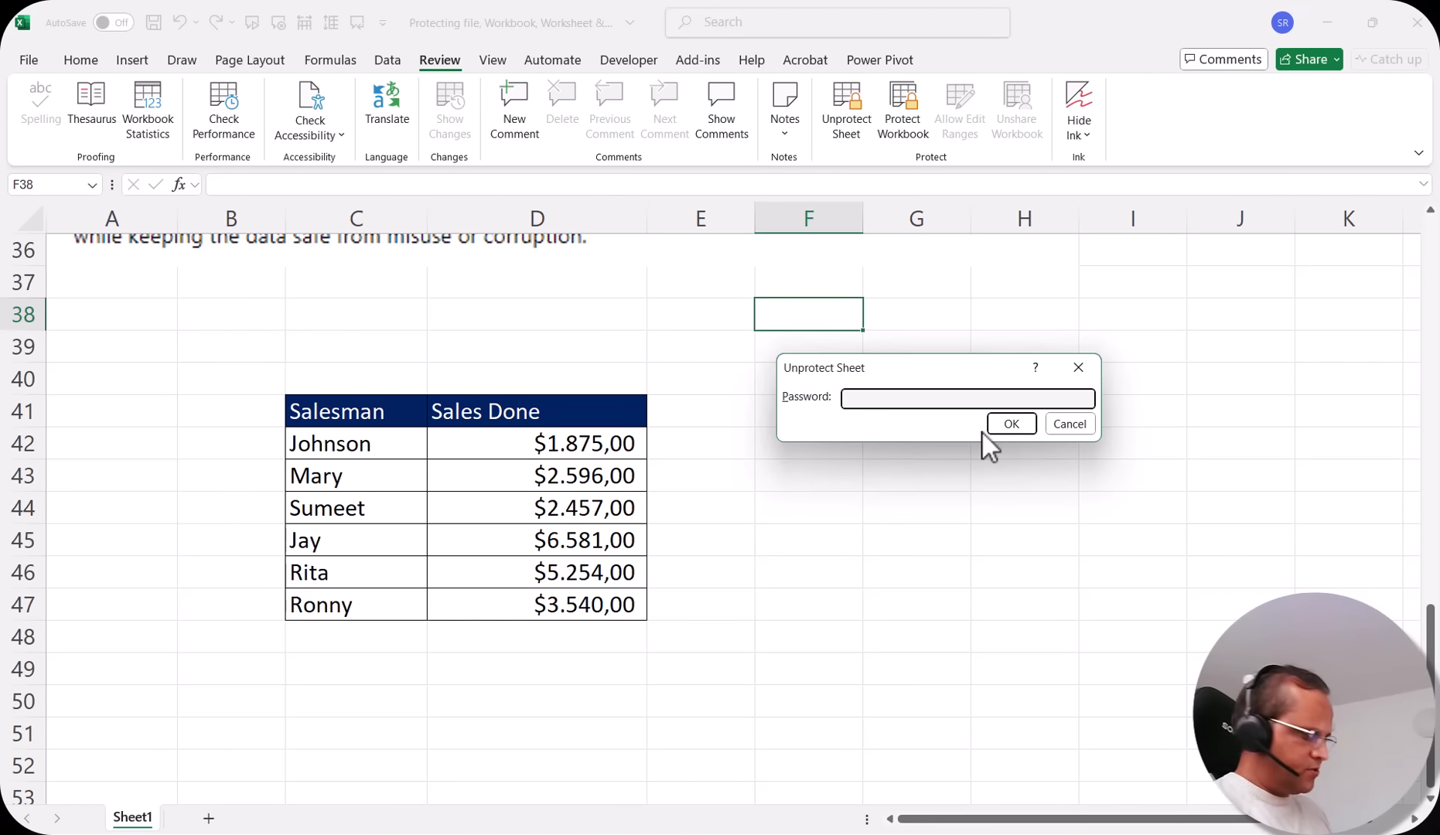
text(1234)
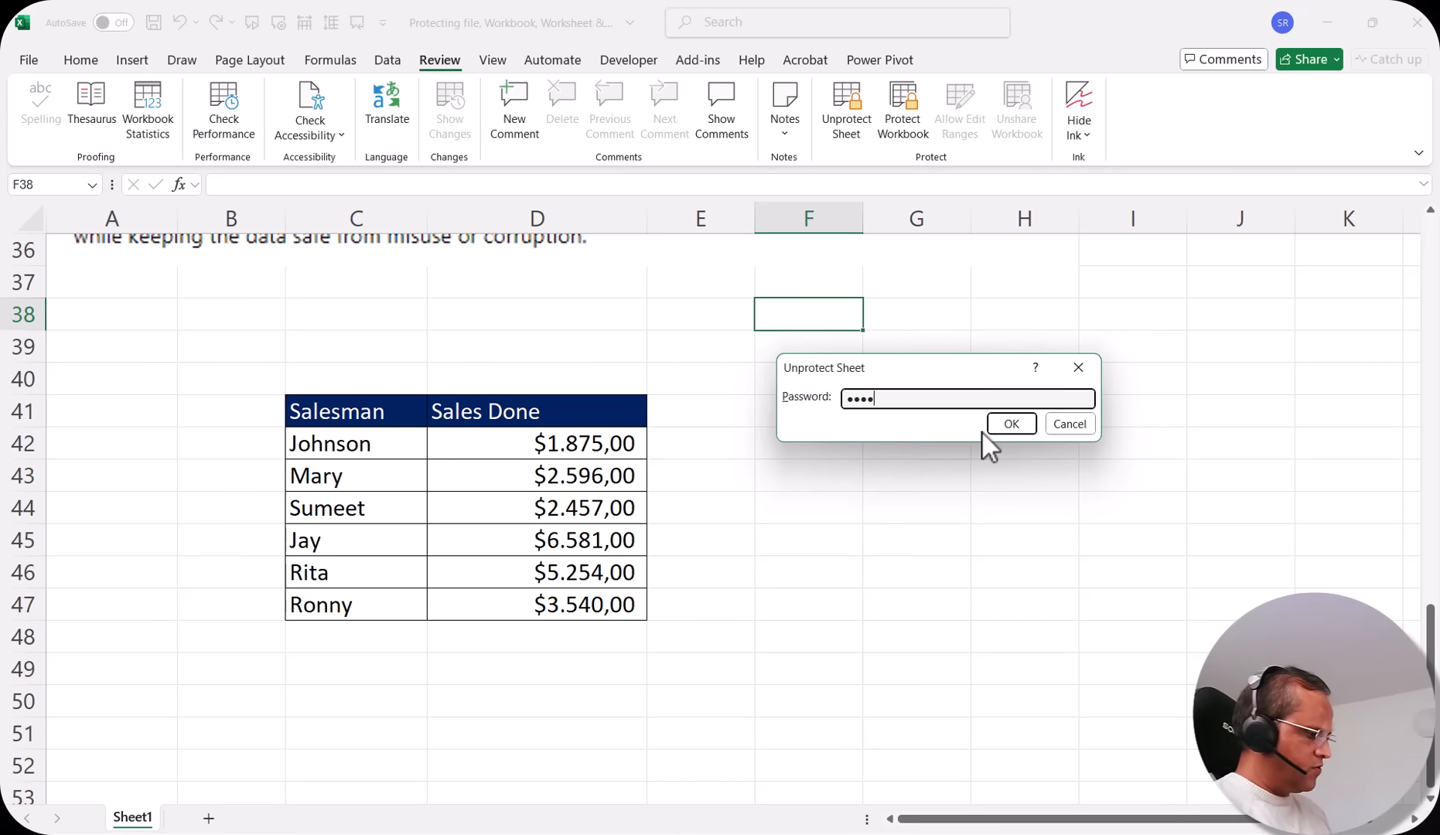
text(5)
click(1008, 426)
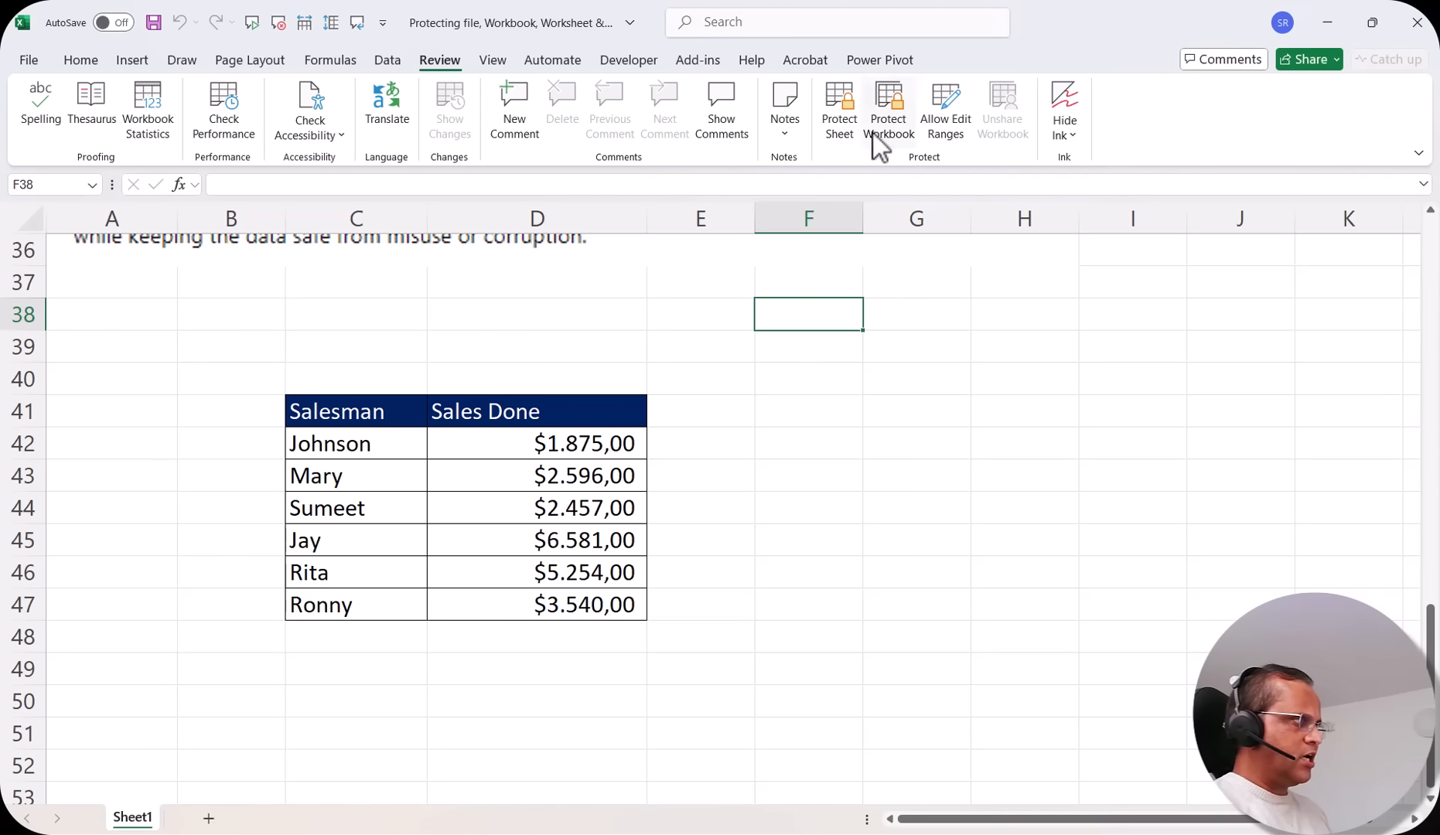
Protect the sheet again without a password, allowing users to delete columns and delete rows
click(839, 120)
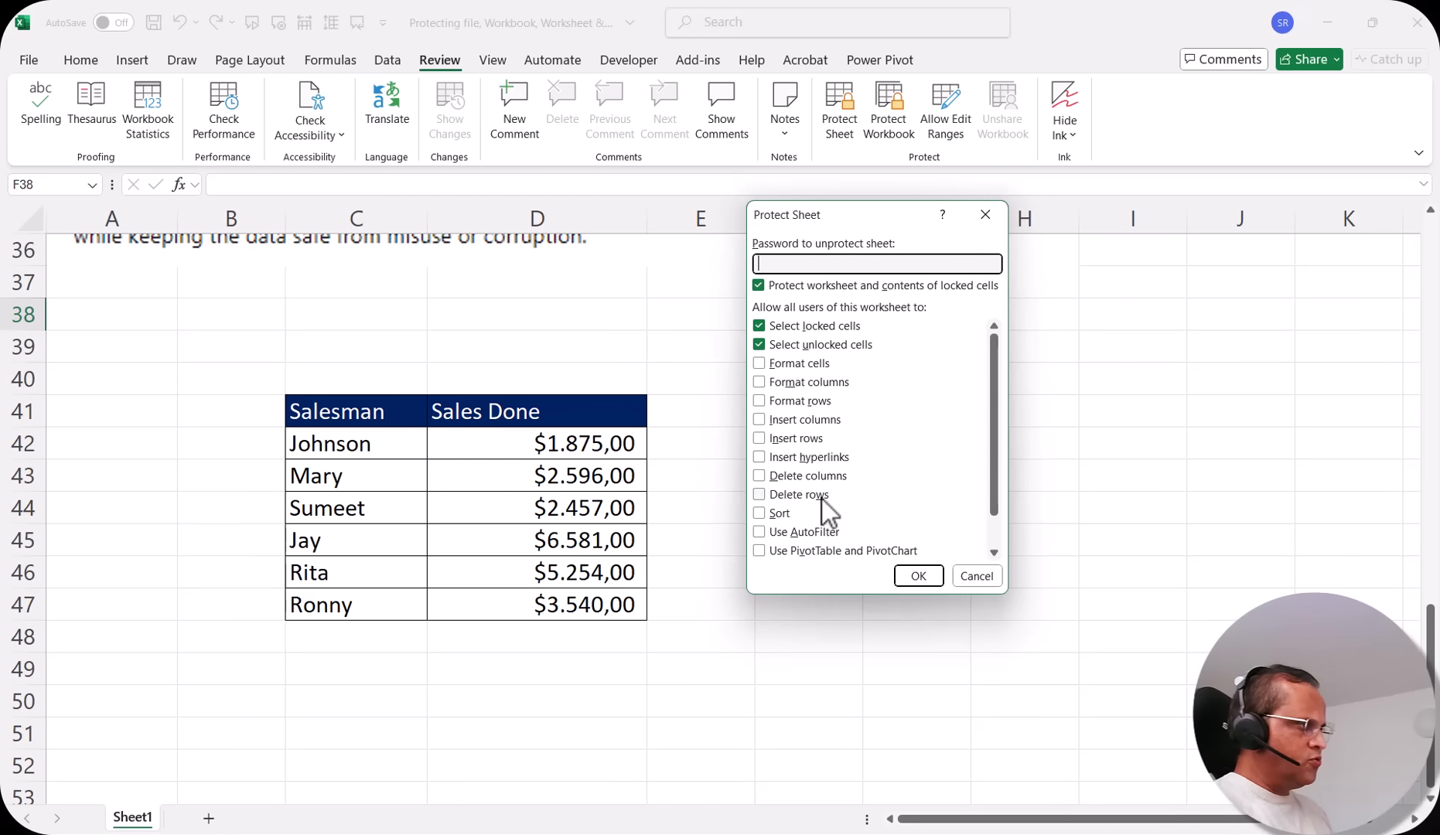
click(821, 478)
click(760, 494)
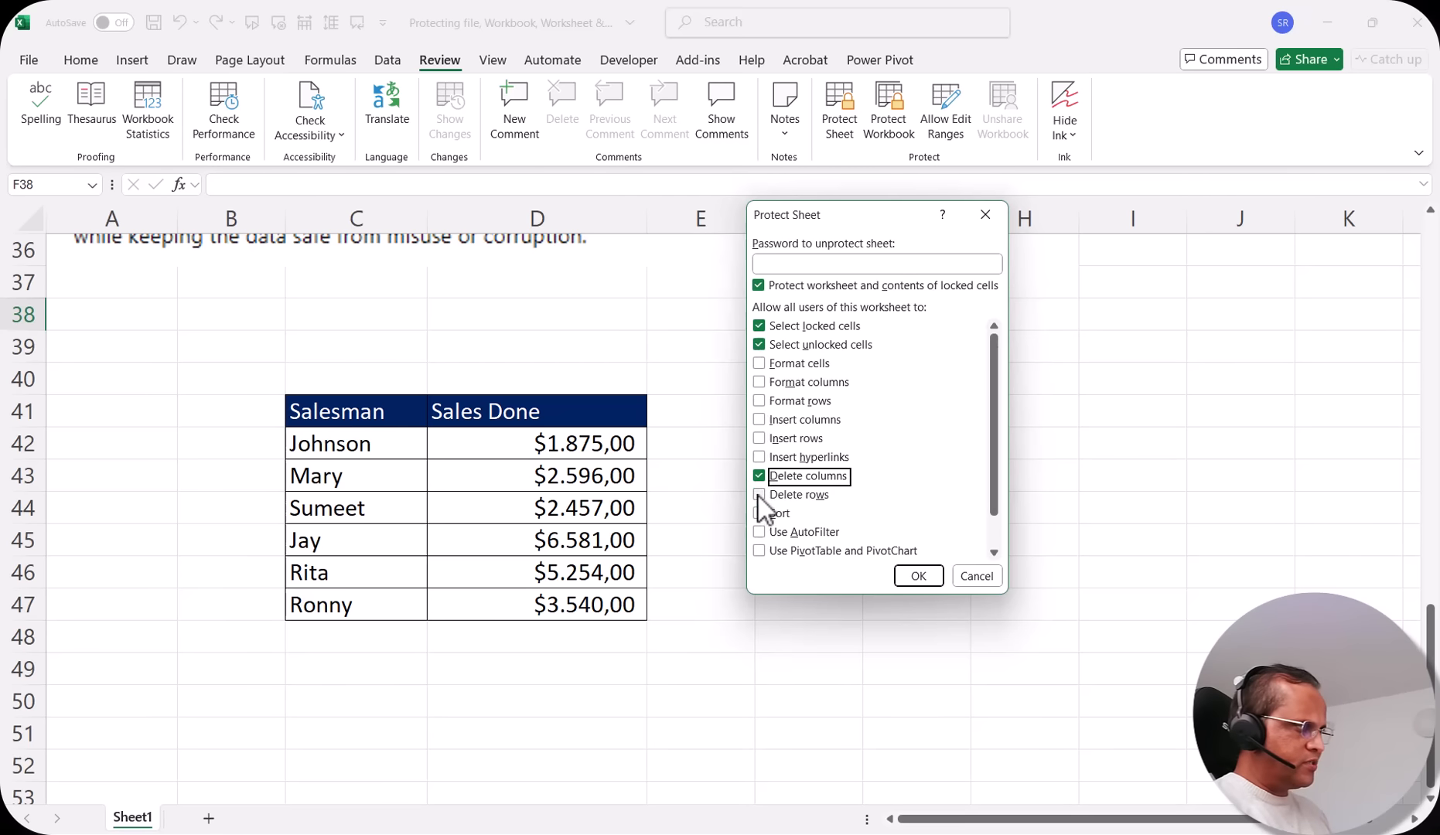
click(760, 496)
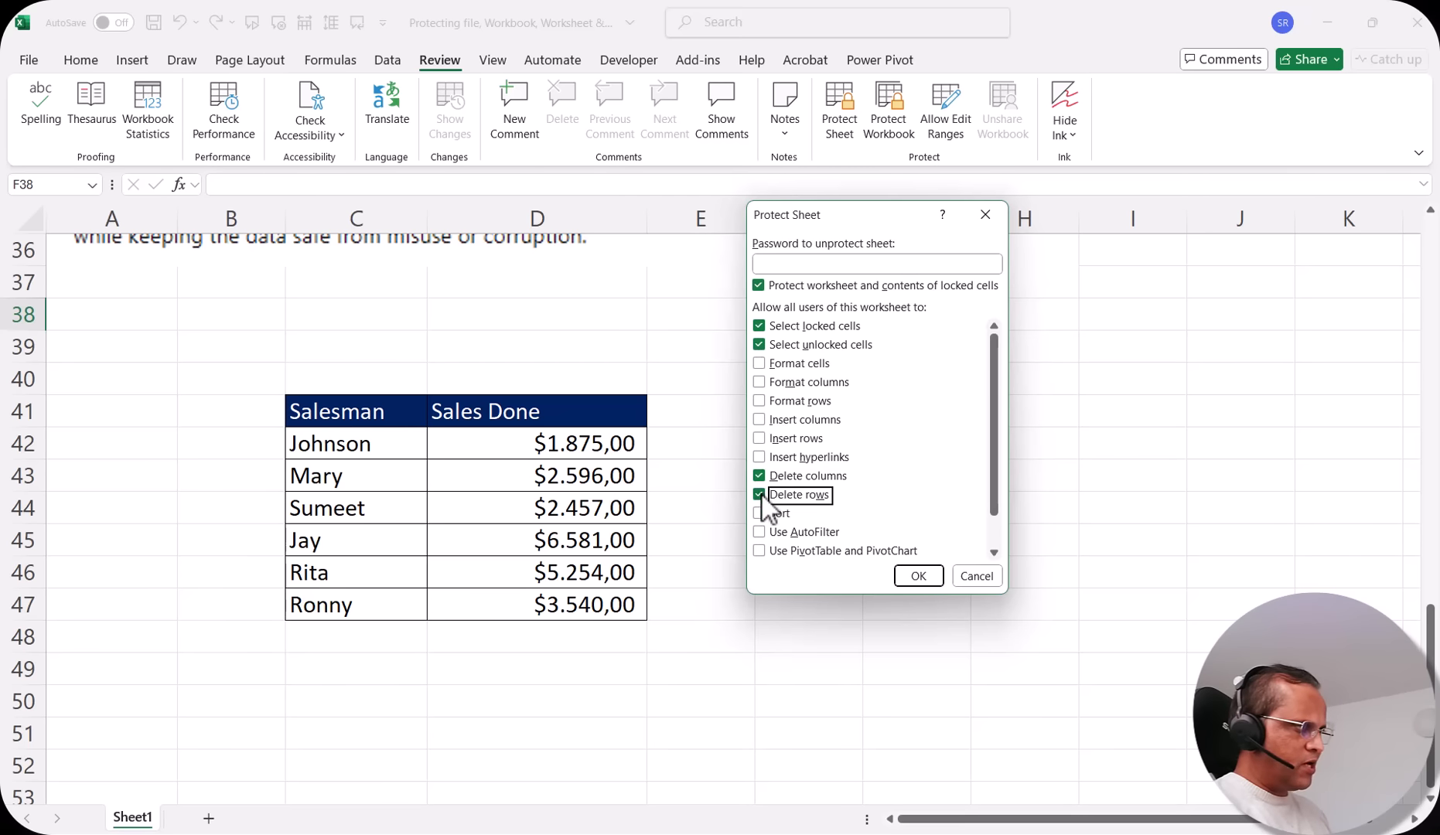
click(923, 584)
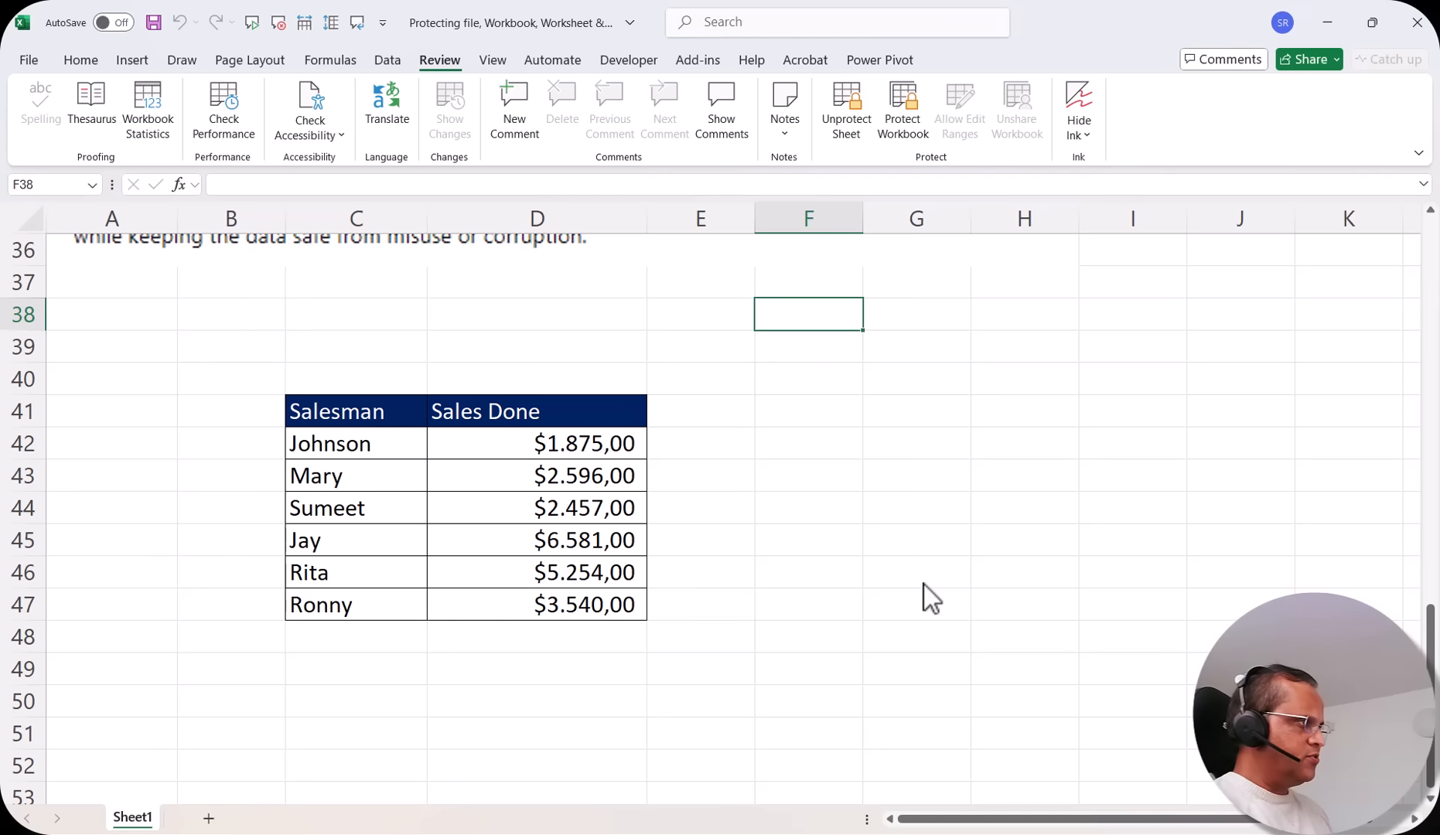
Delete column F on the protected sheet
click(831, 217)
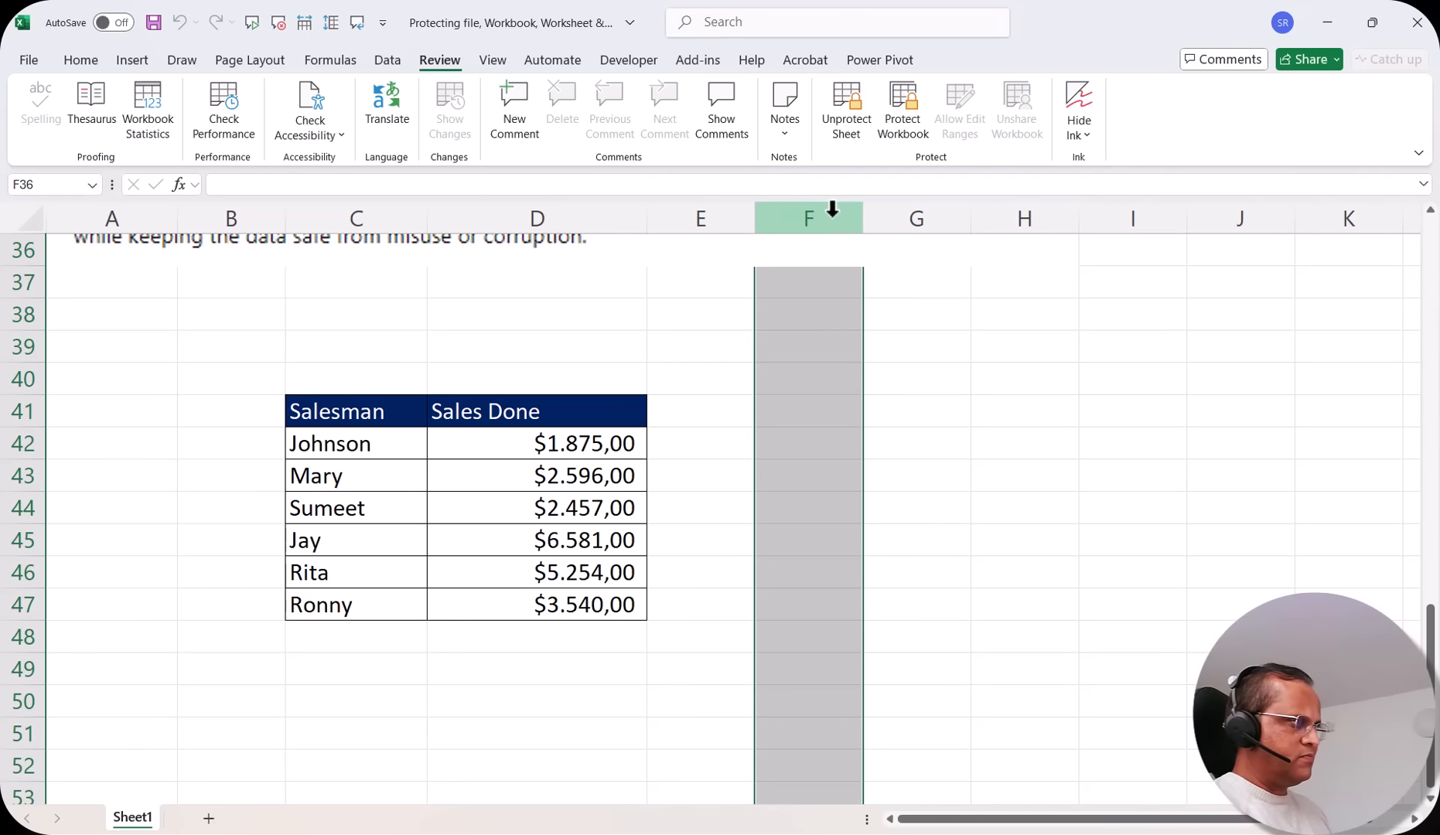
right_click(832, 217)
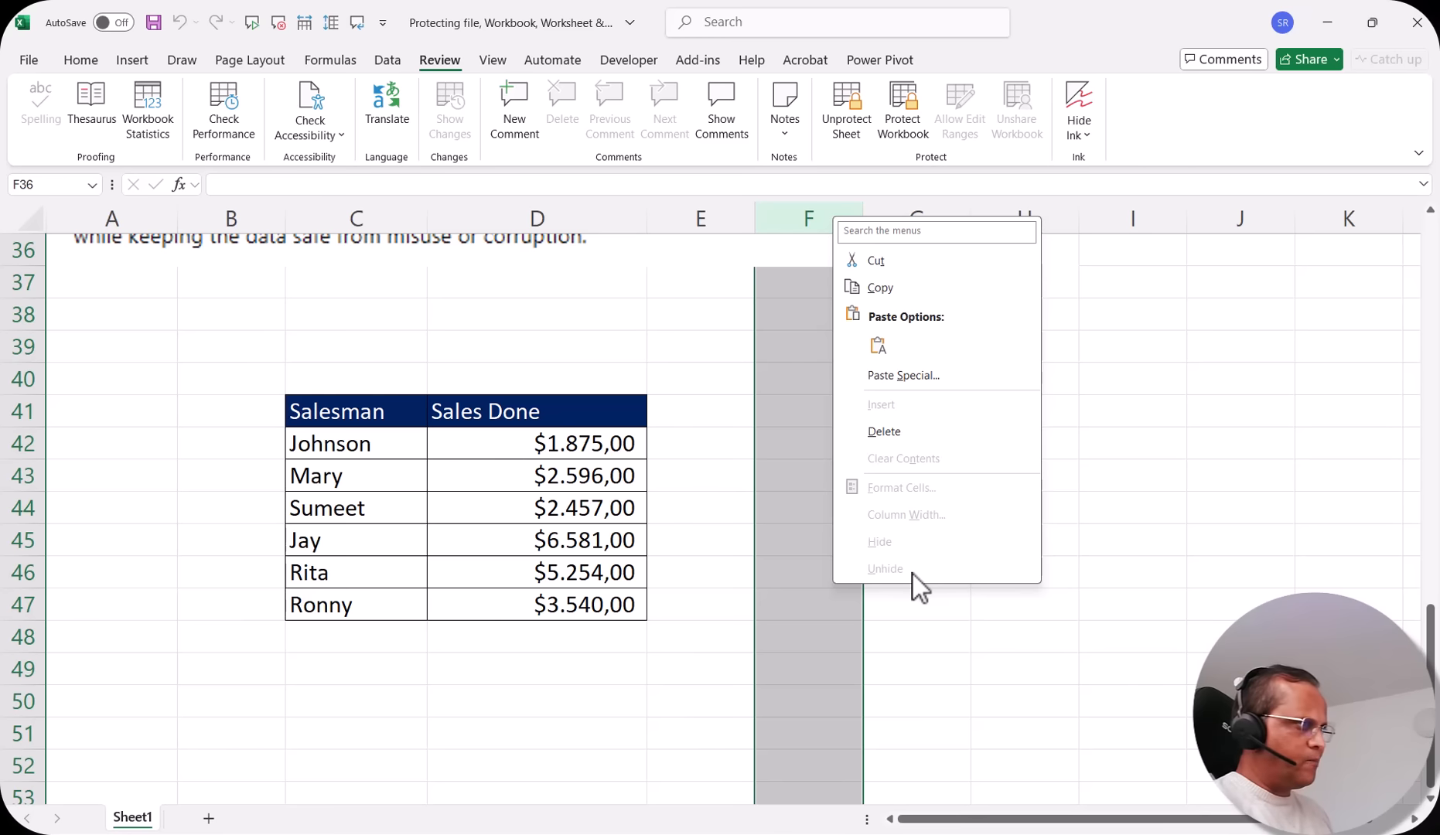
click(923, 431)
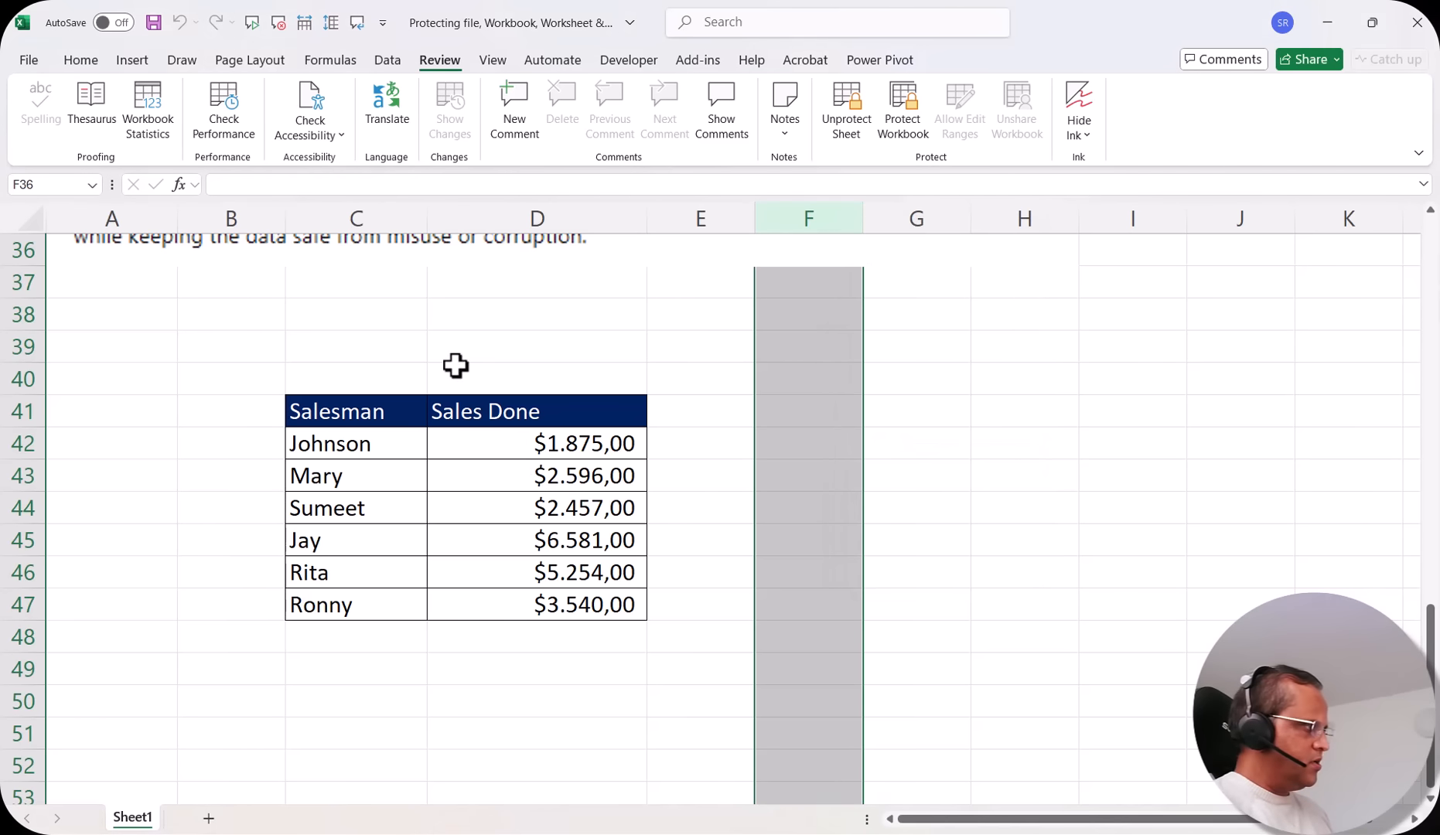
Inspect the commands available for row 39 on the protected sheet
right_click(26, 346)
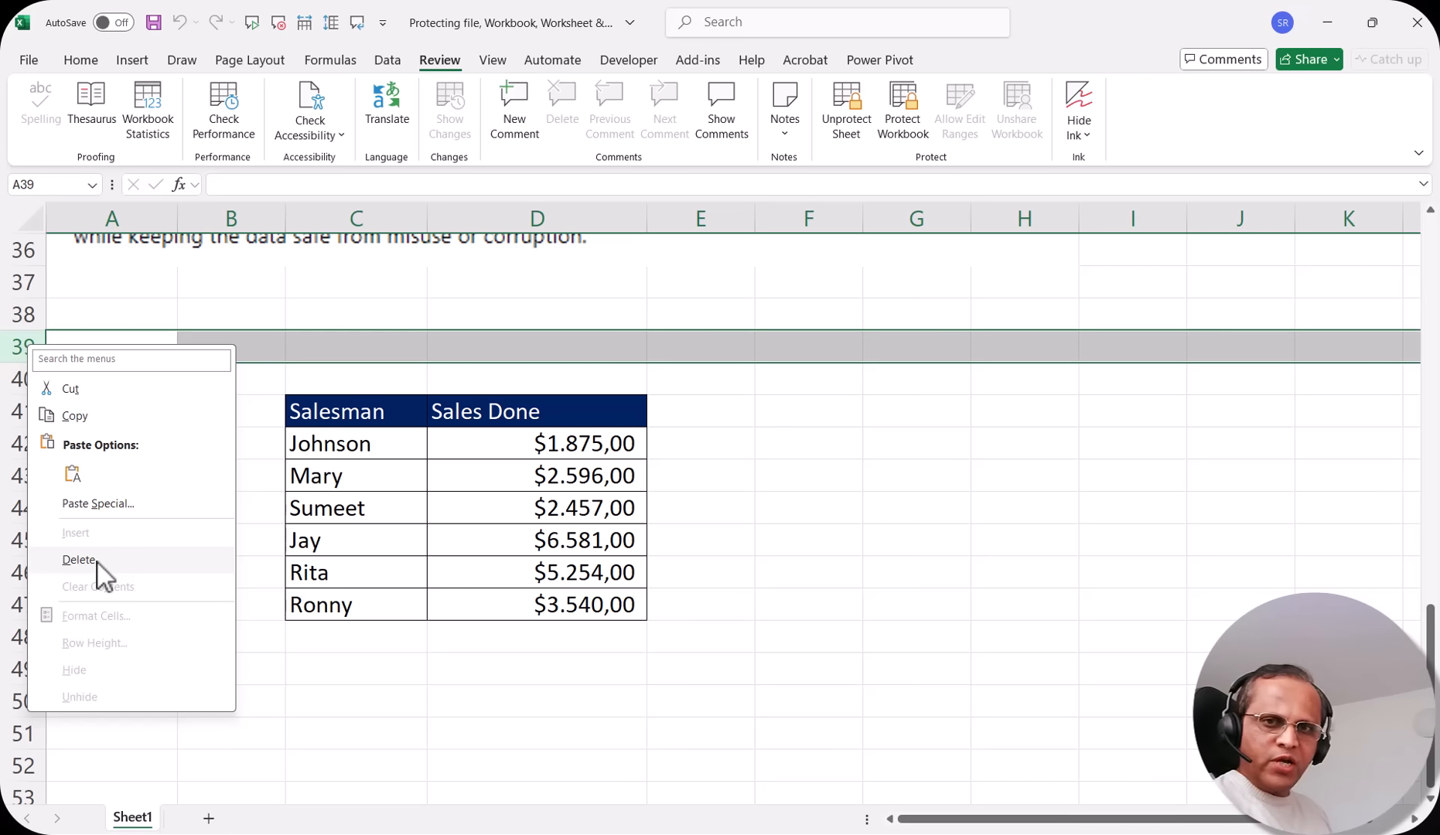
key(Escape)
click(843, 386)
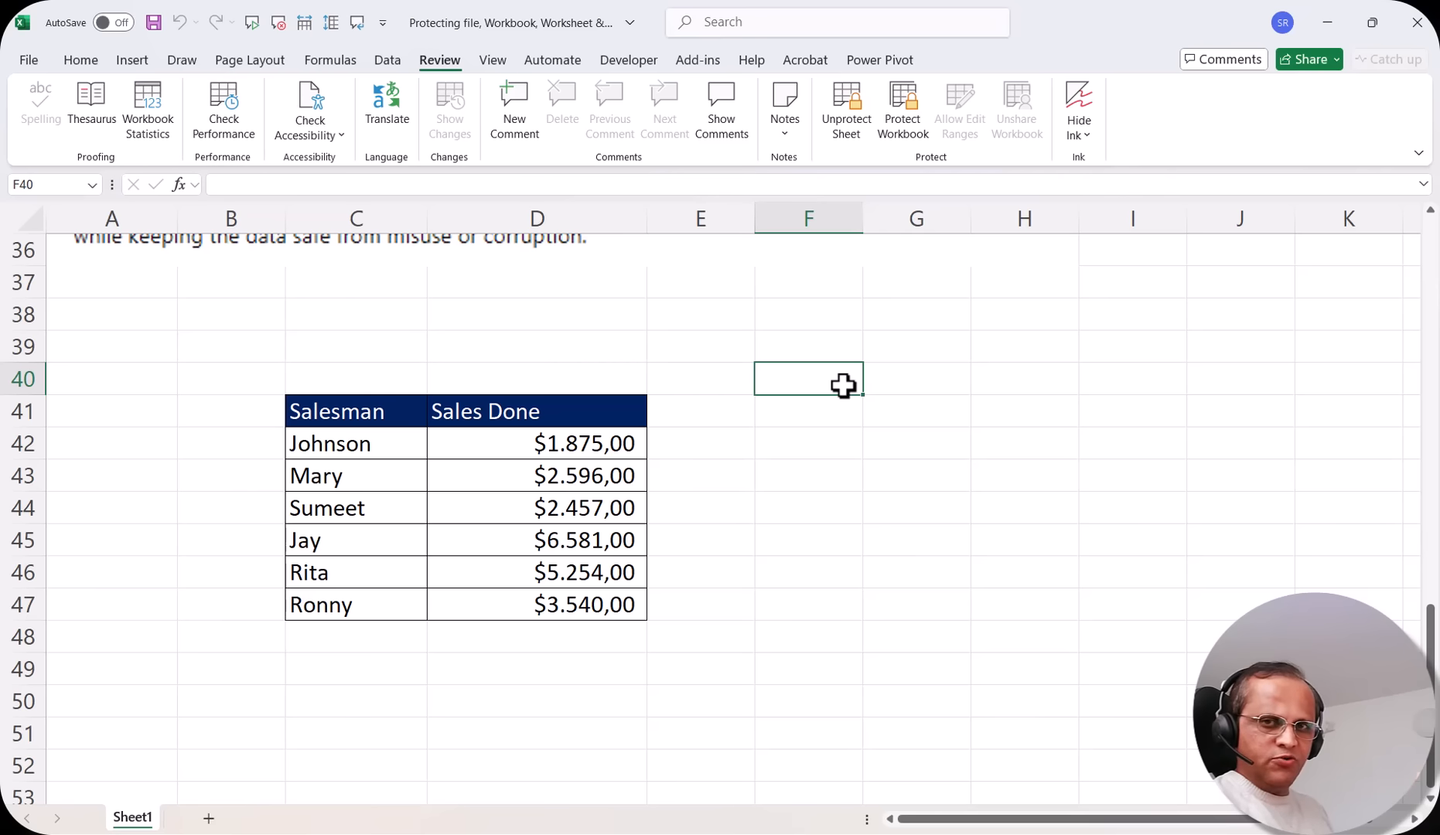
key(Right)
key(Right)
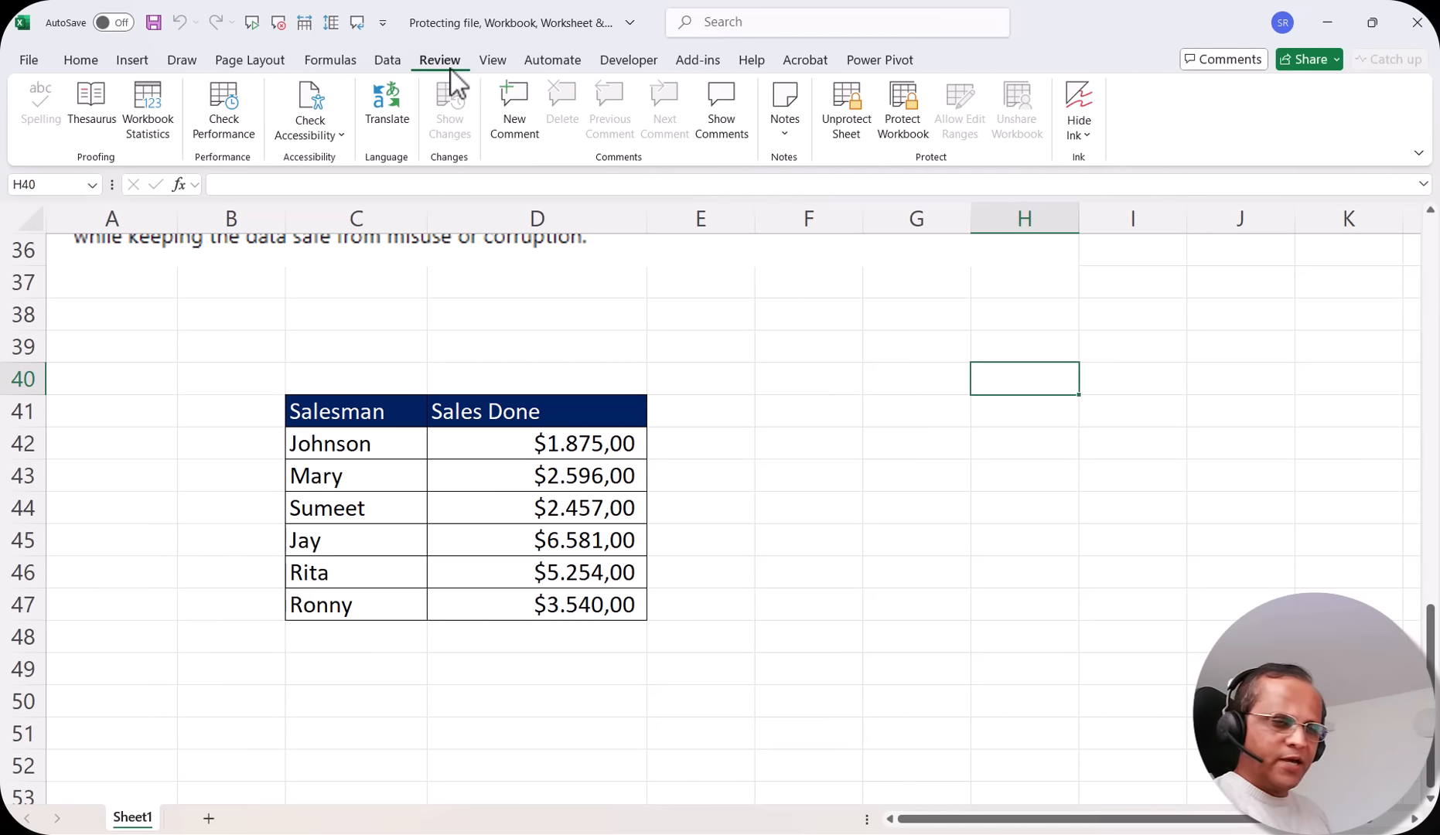
Unprotect the sheet using the cell format options on the Home ribbon
click(83, 62)
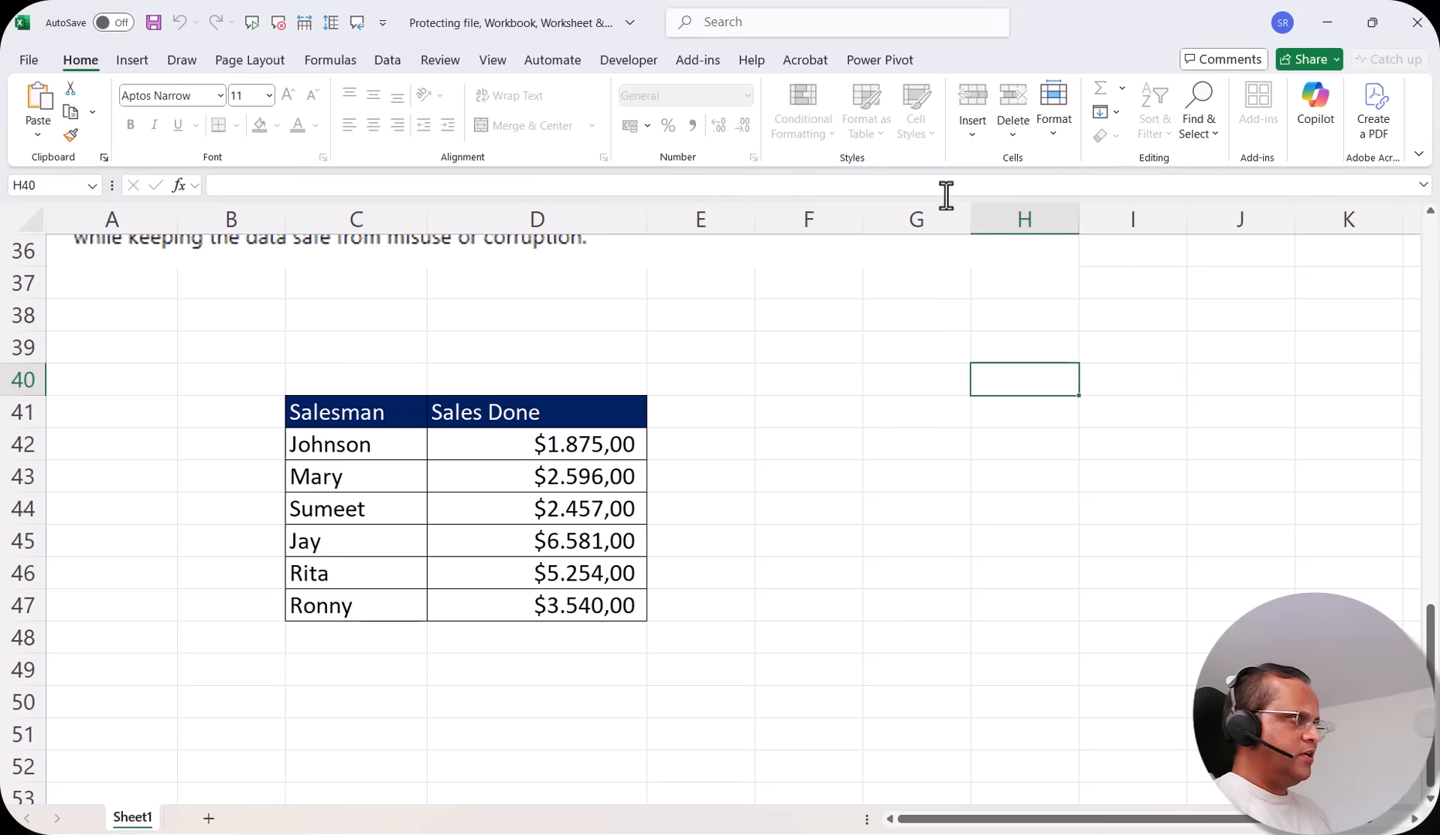
click(1054, 124)
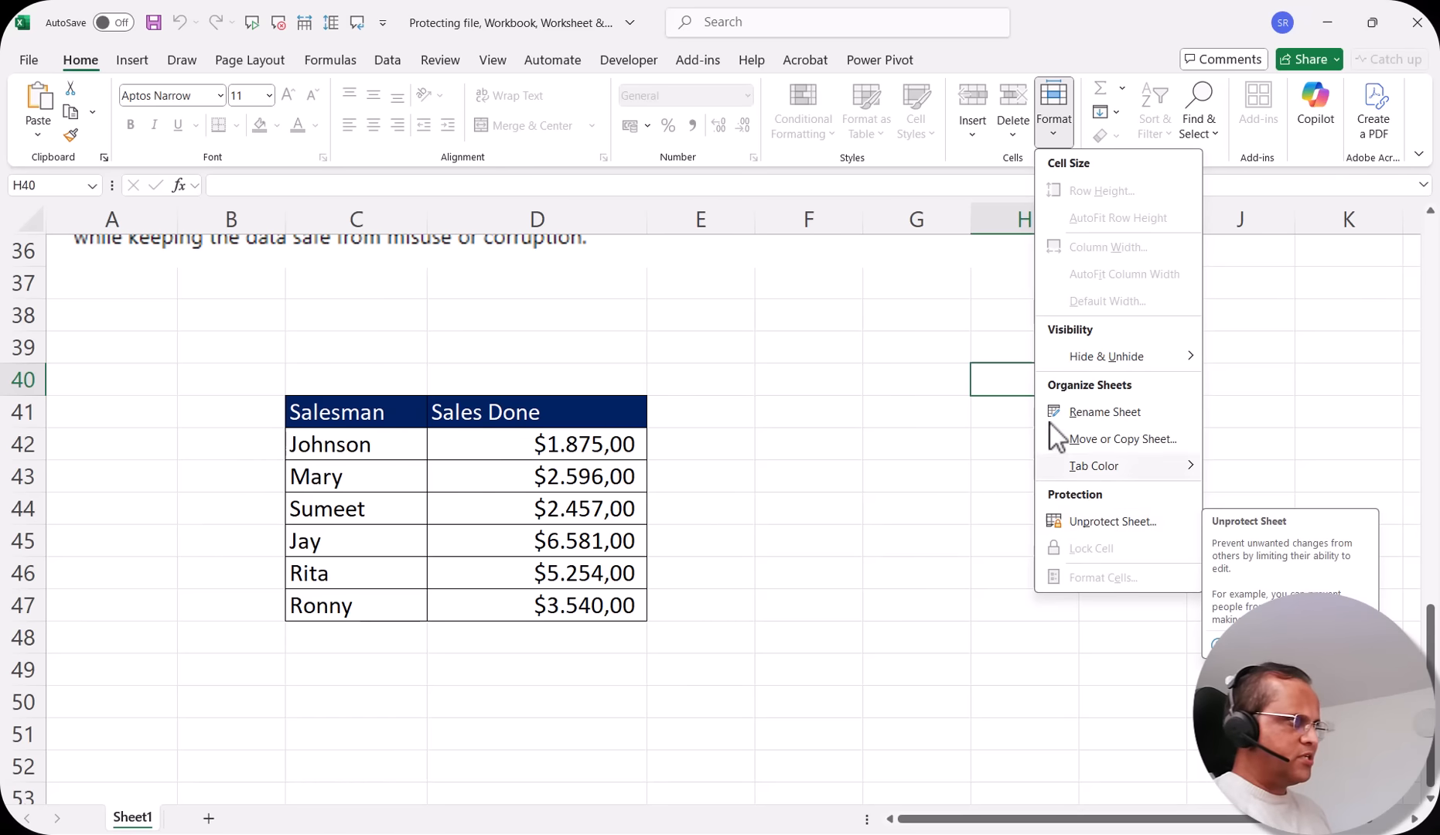
click(977, 318)
click(1056, 122)
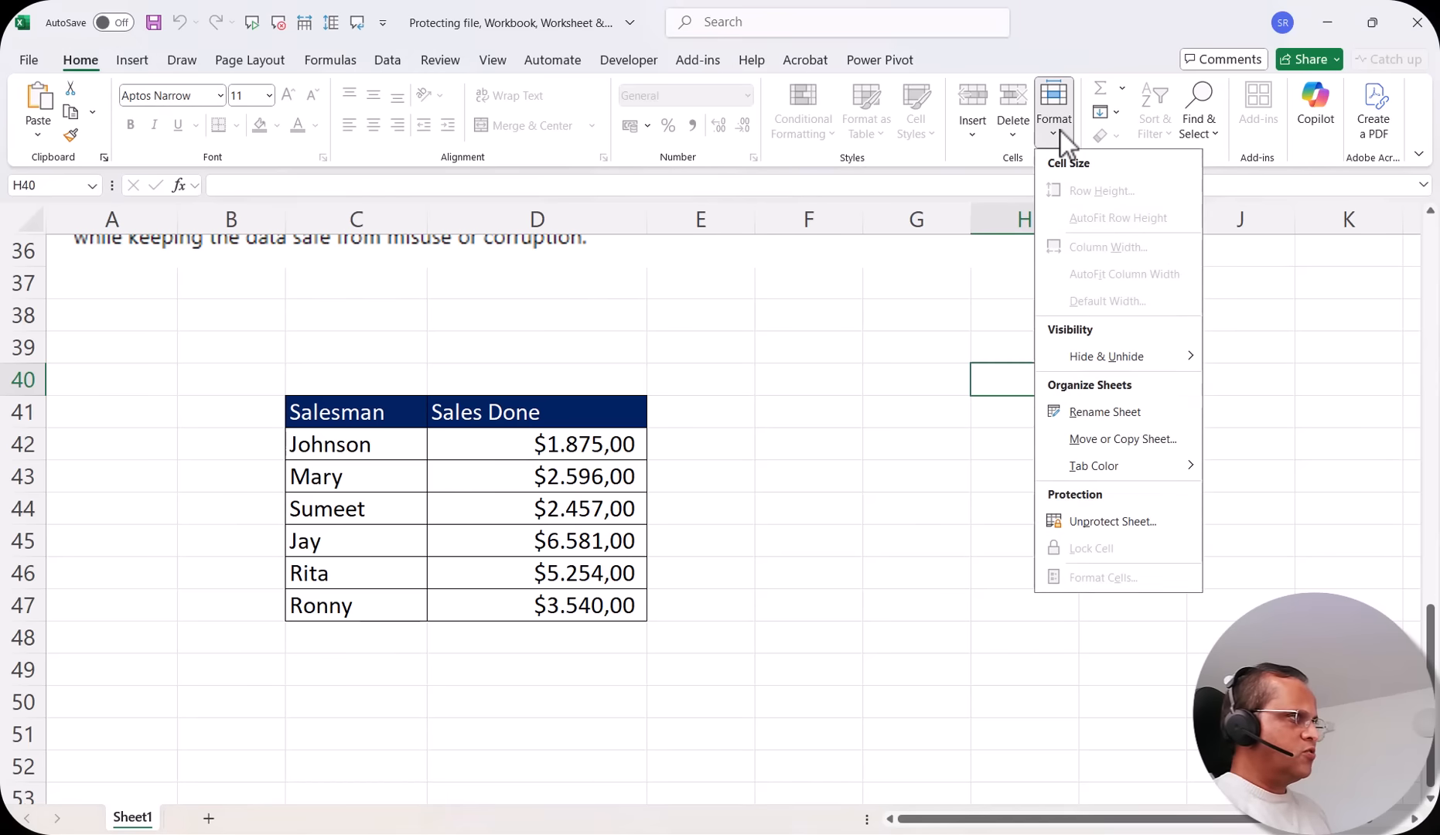
click(1126, 525)
click(1055, 118)
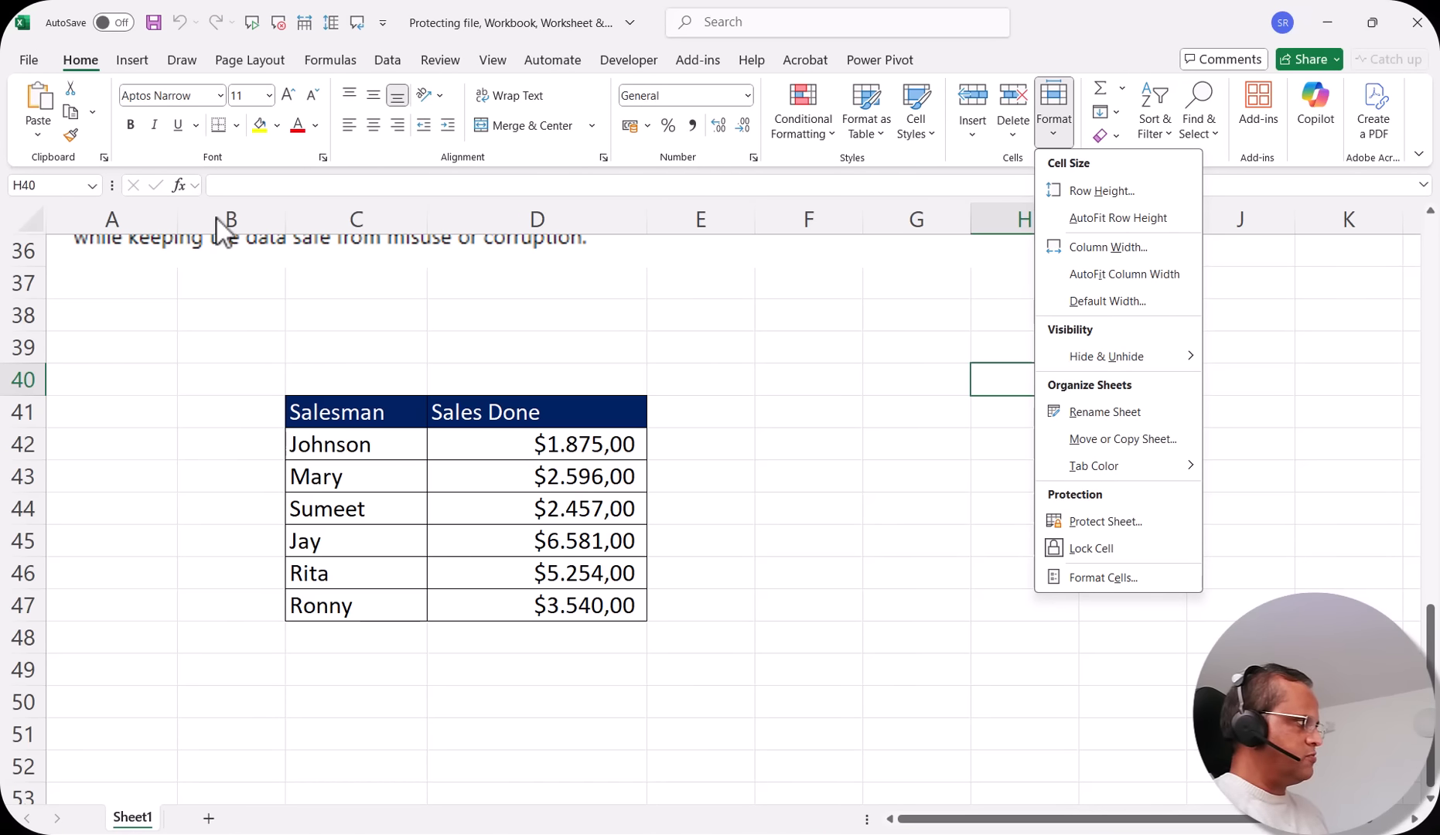
click(697, 331)
click(698, 331)
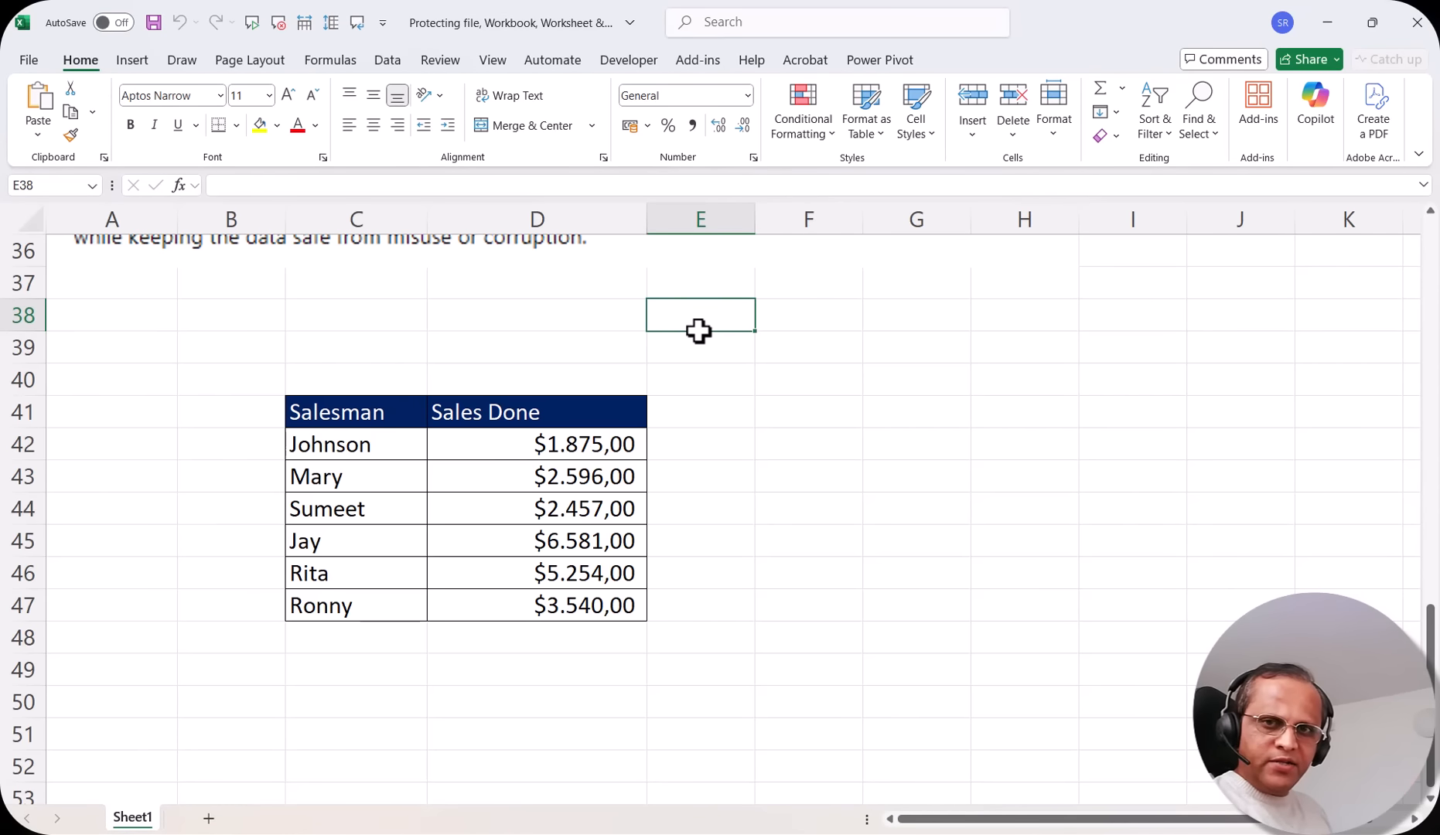
Examine the other places to open sheet protection: the workbook's Info page and the sheet tab's menu, cancelling each
click(28, 60)
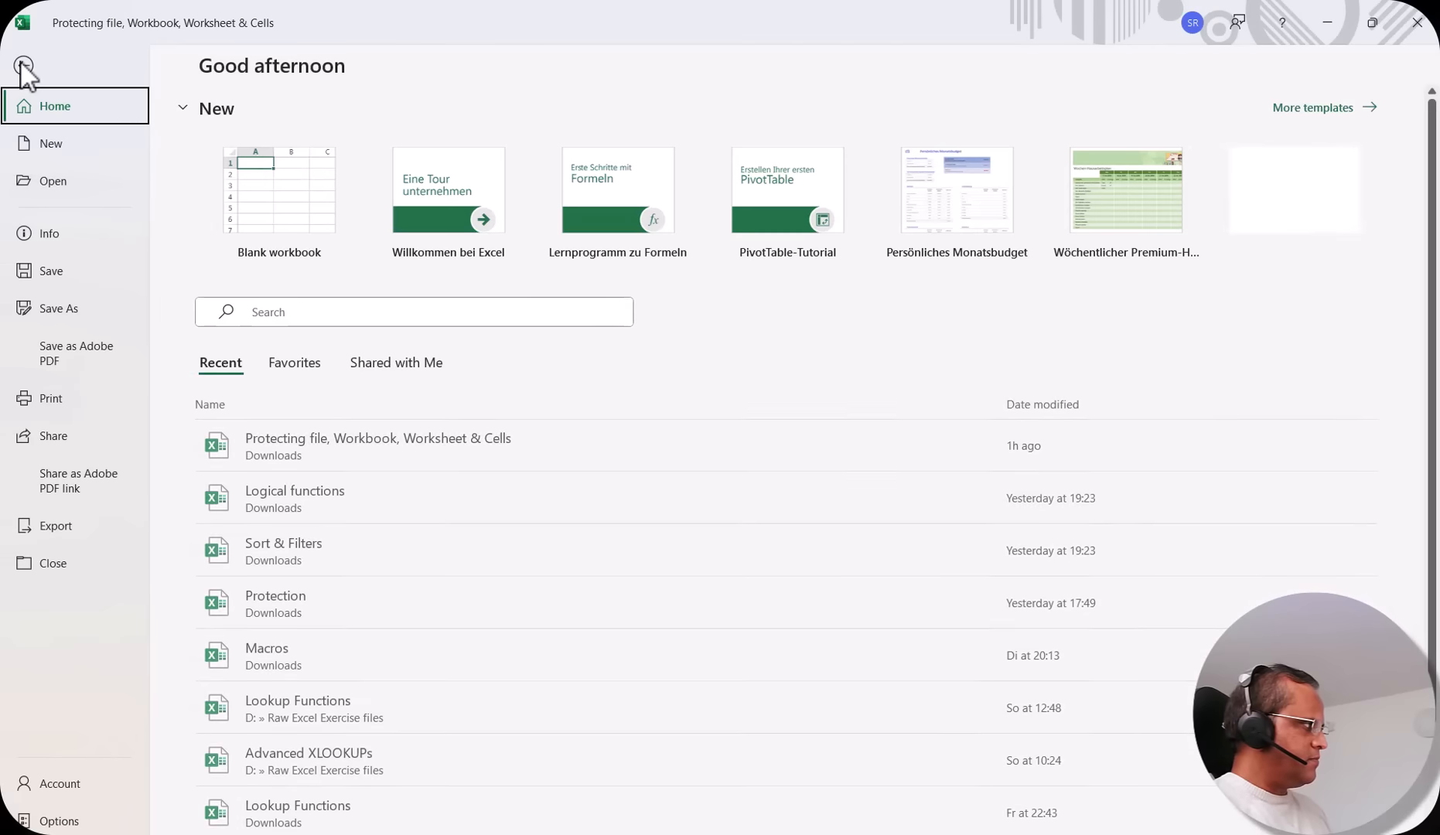
click(61, 234)
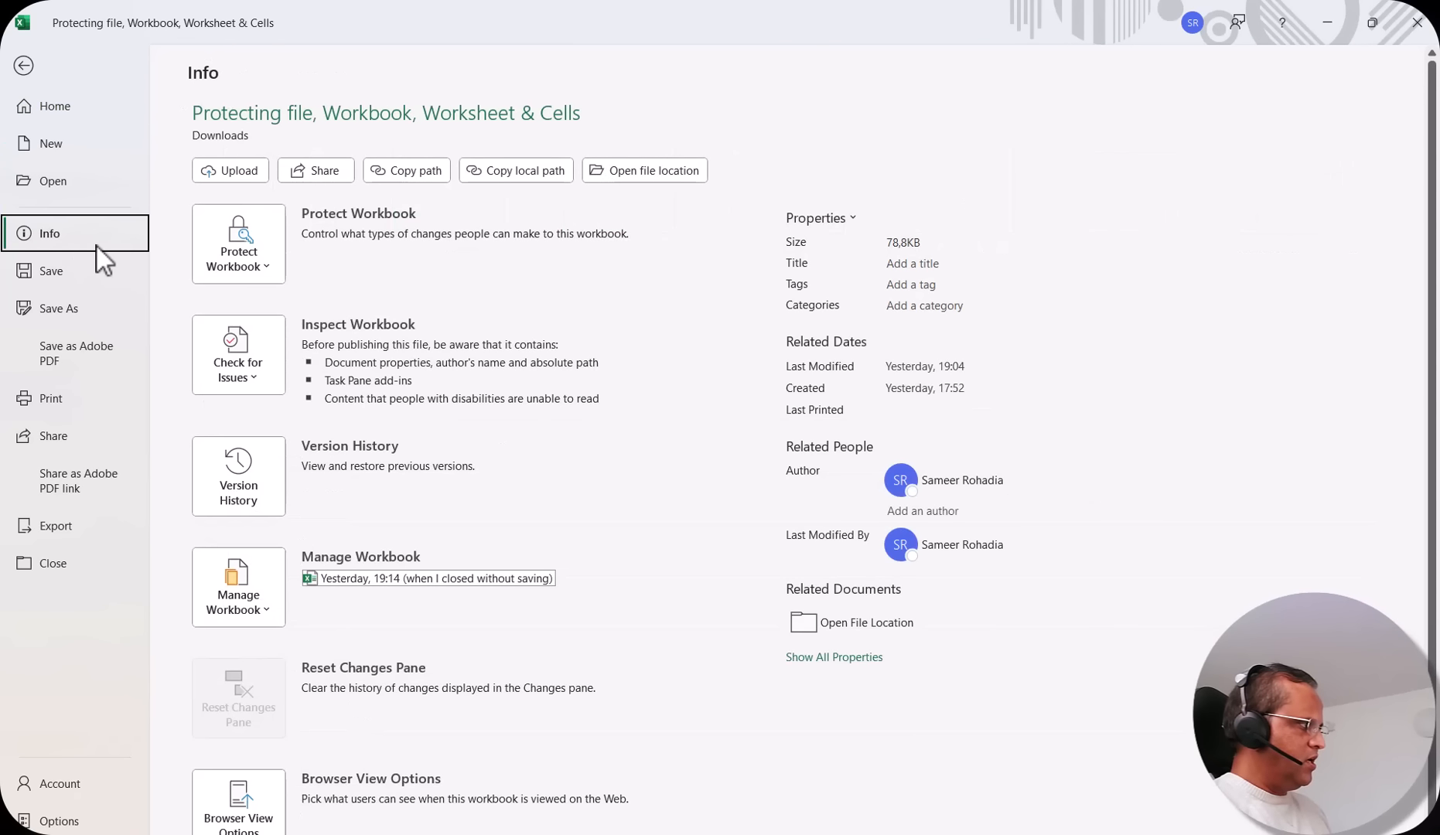
click(248, 259)
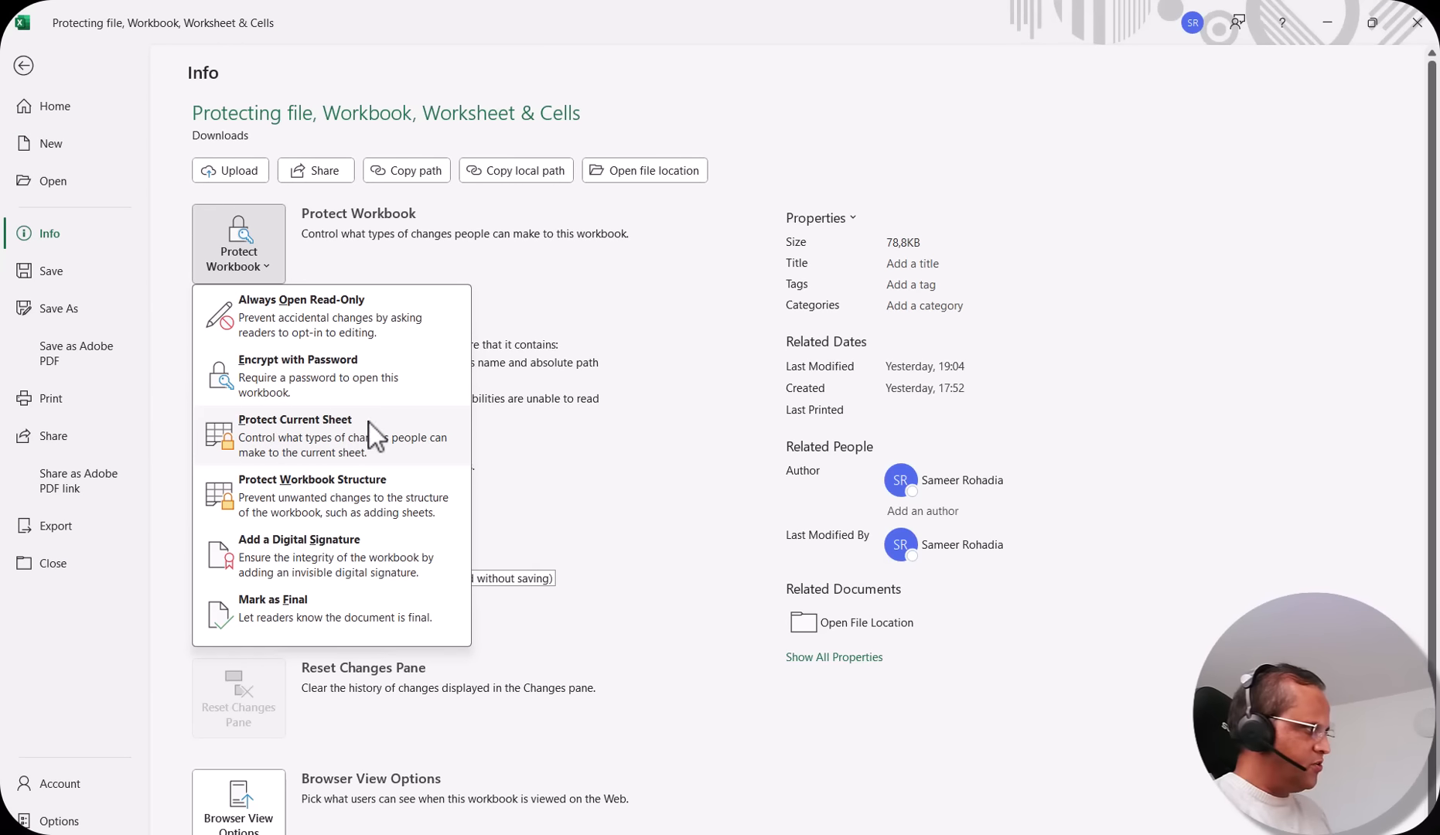
click(329, 431)
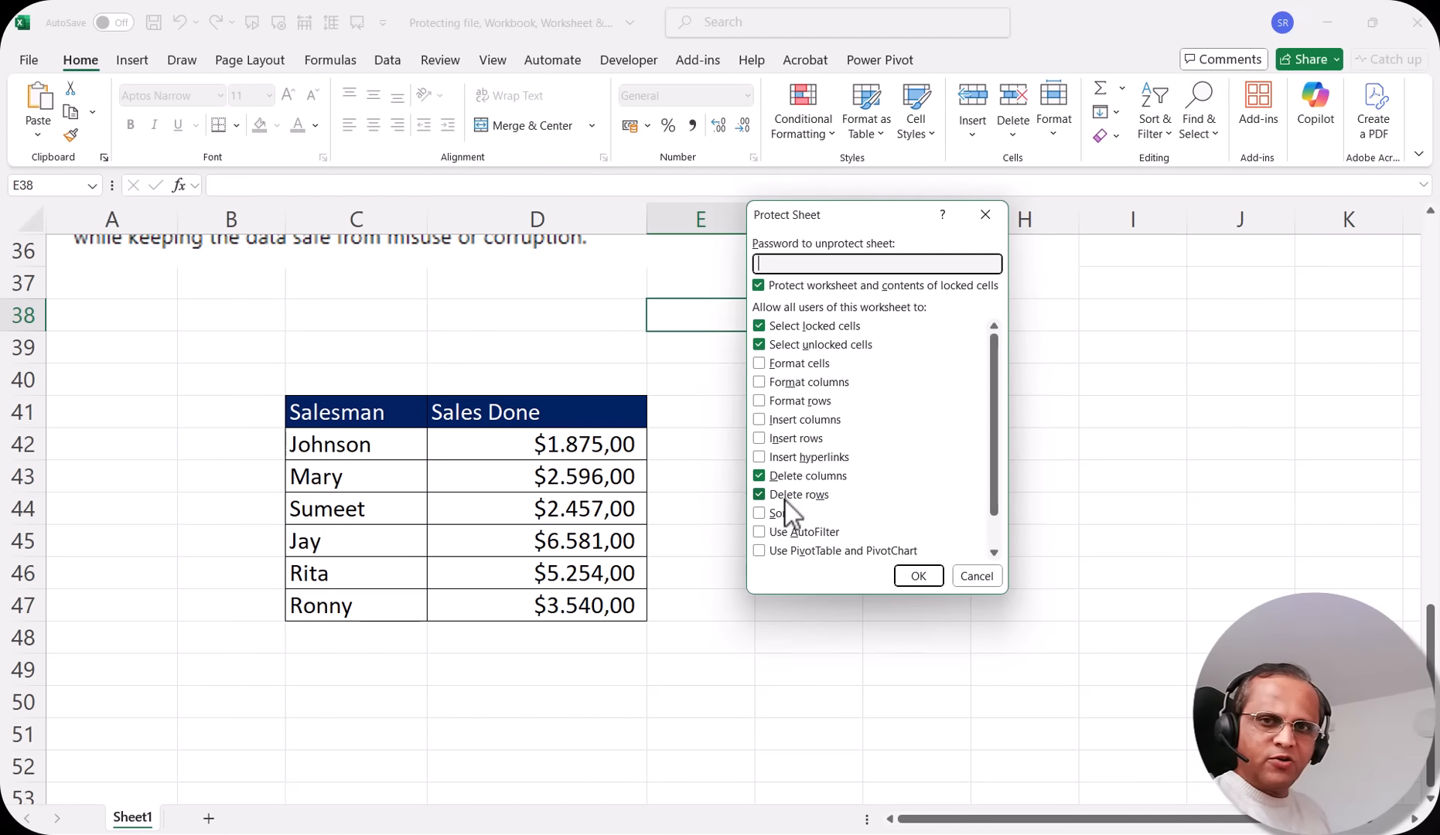
key(Escape)
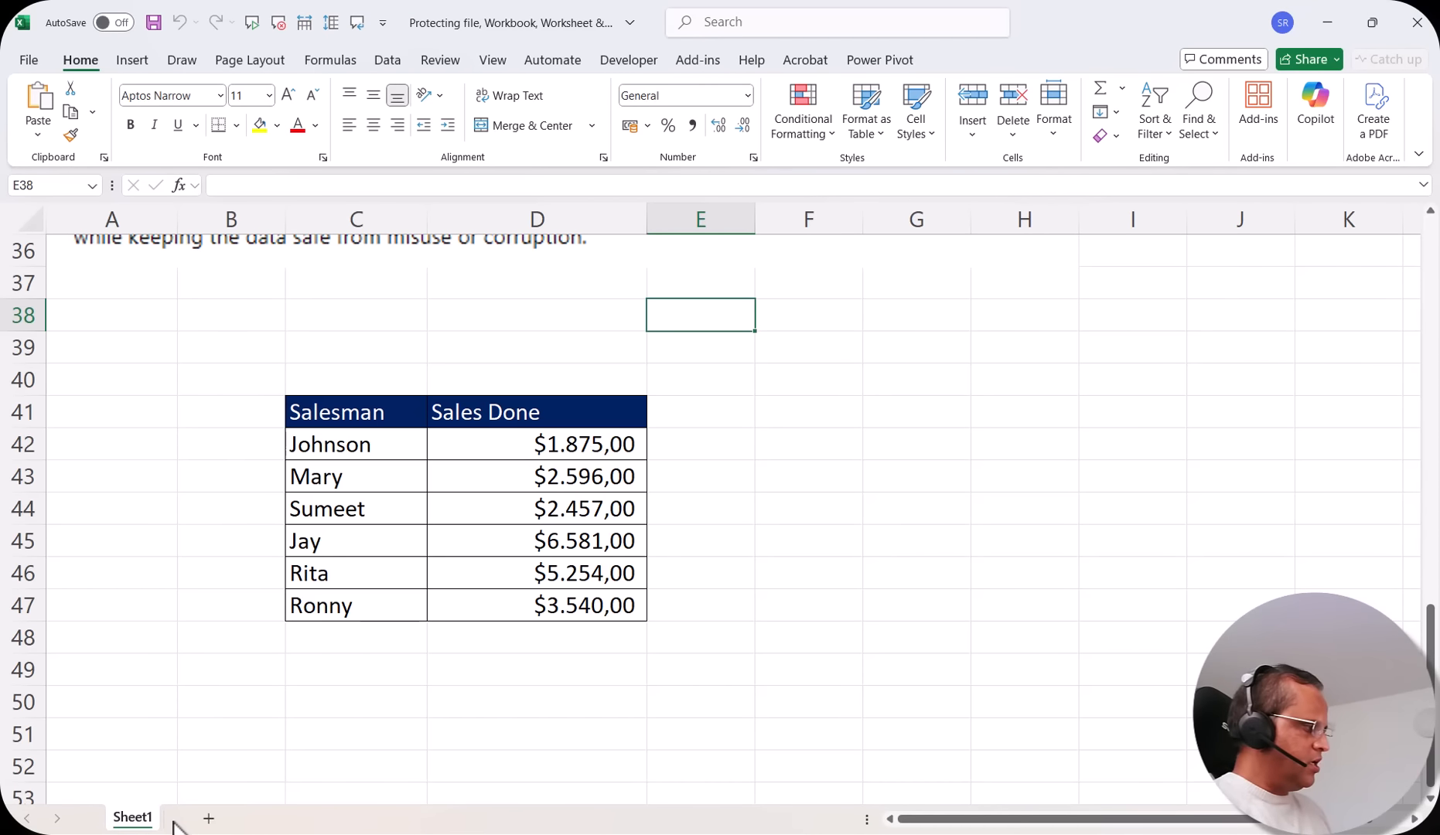
right_click(134, 822)
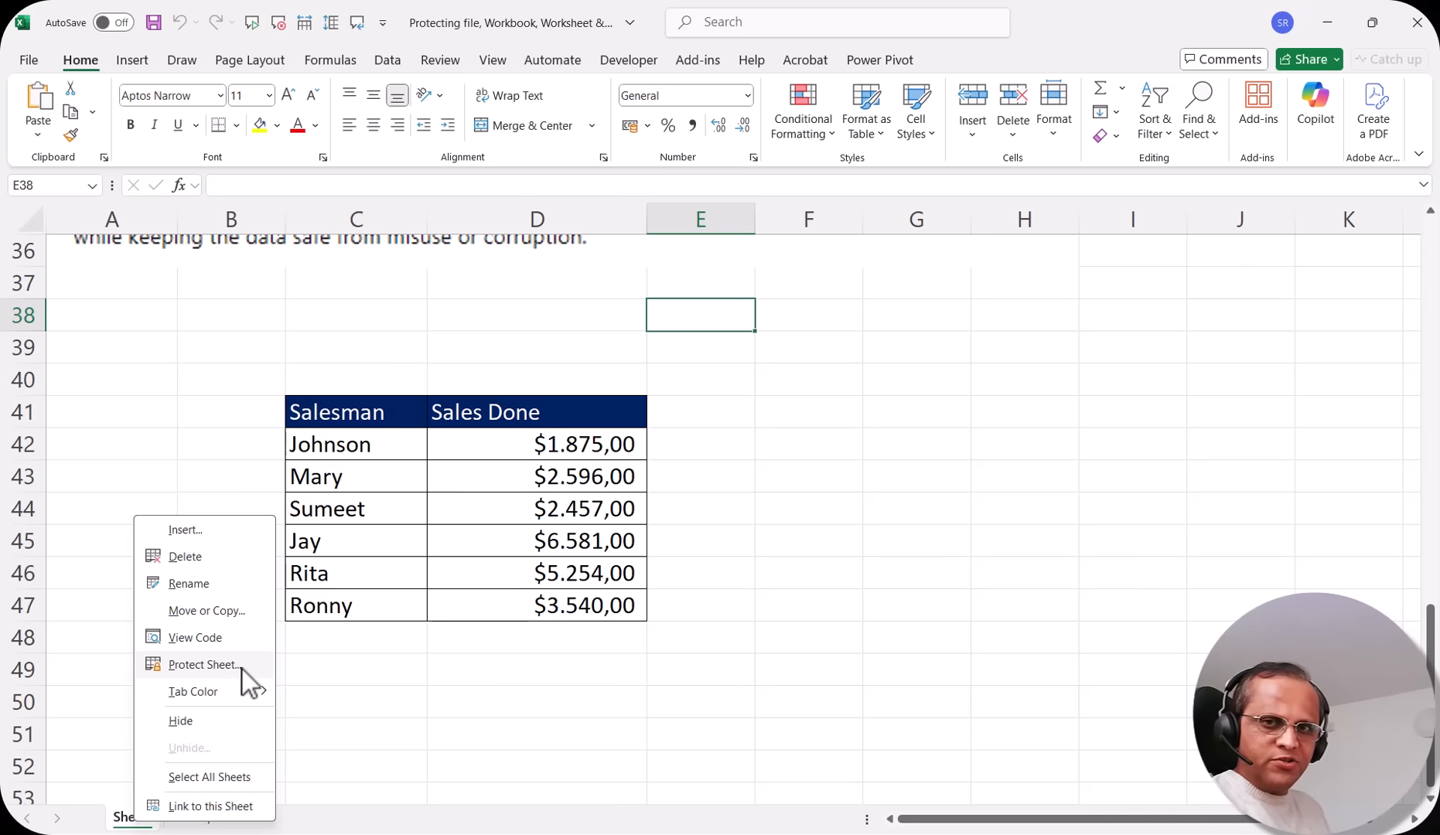
click(1183, 489)
click(1160, 486)
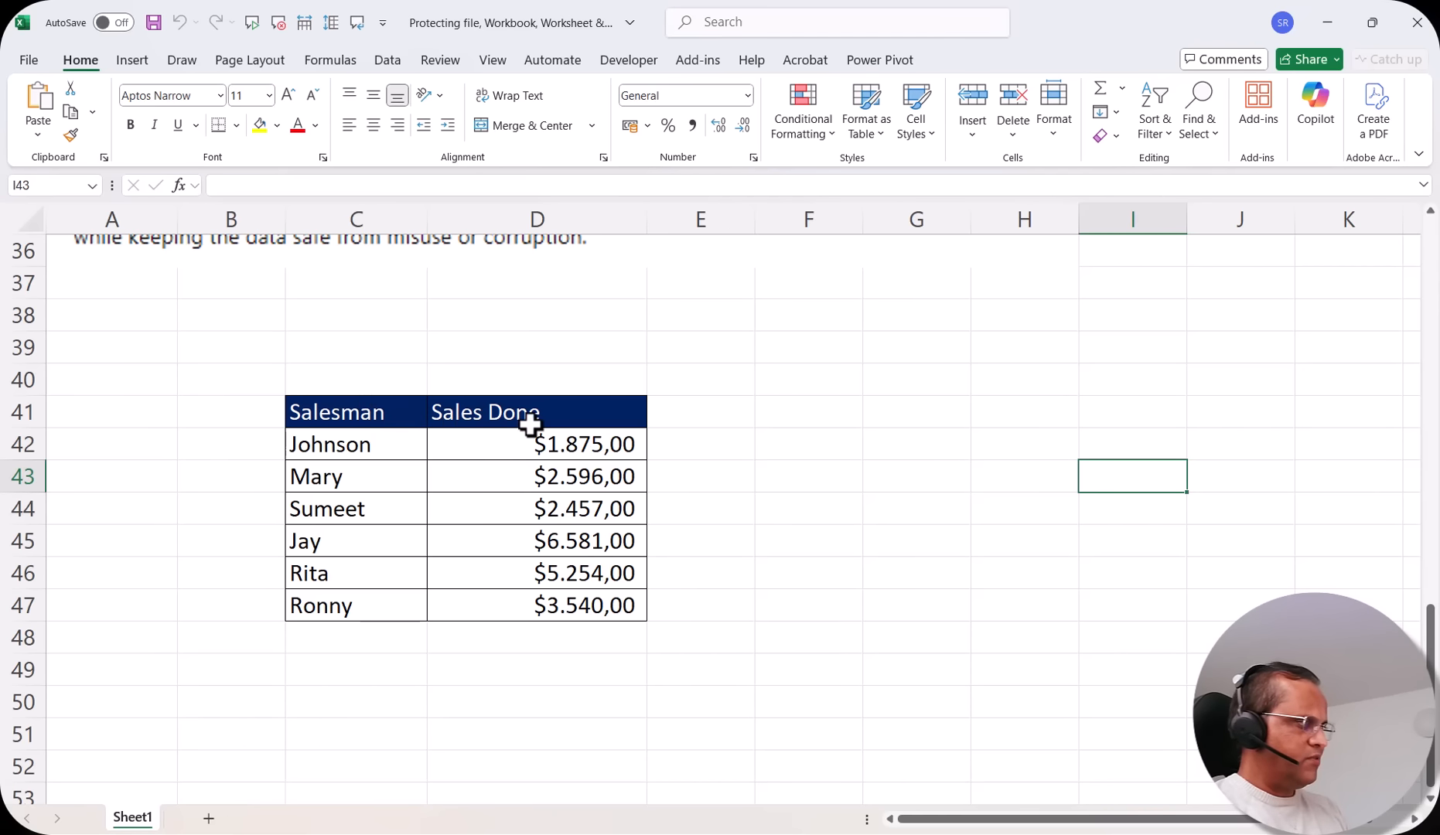
Select the sales table cells C41:D47
click(353, 414)
drag(353, 414, 488, 603)
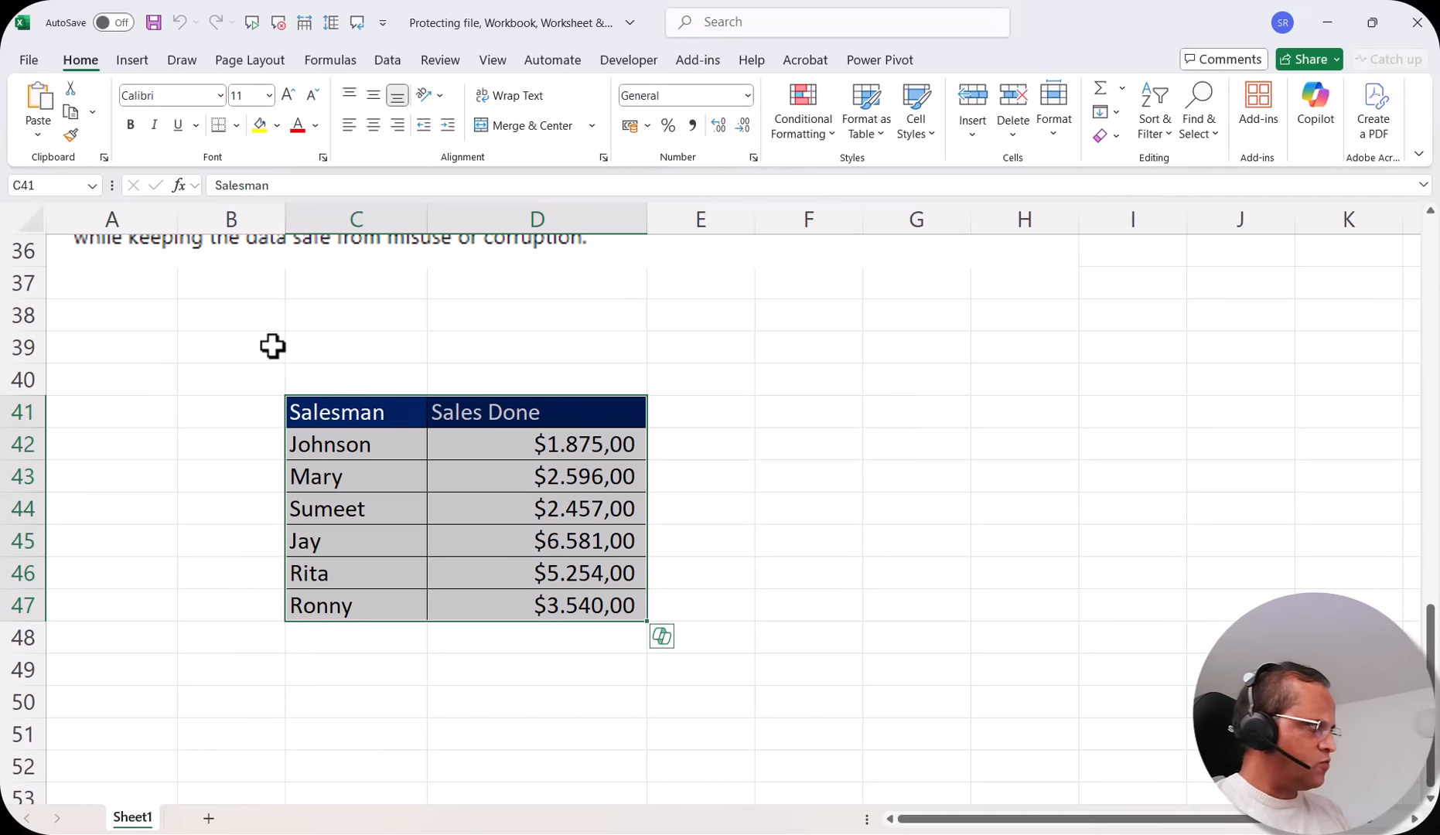
drag(273, 344, 935, 391)
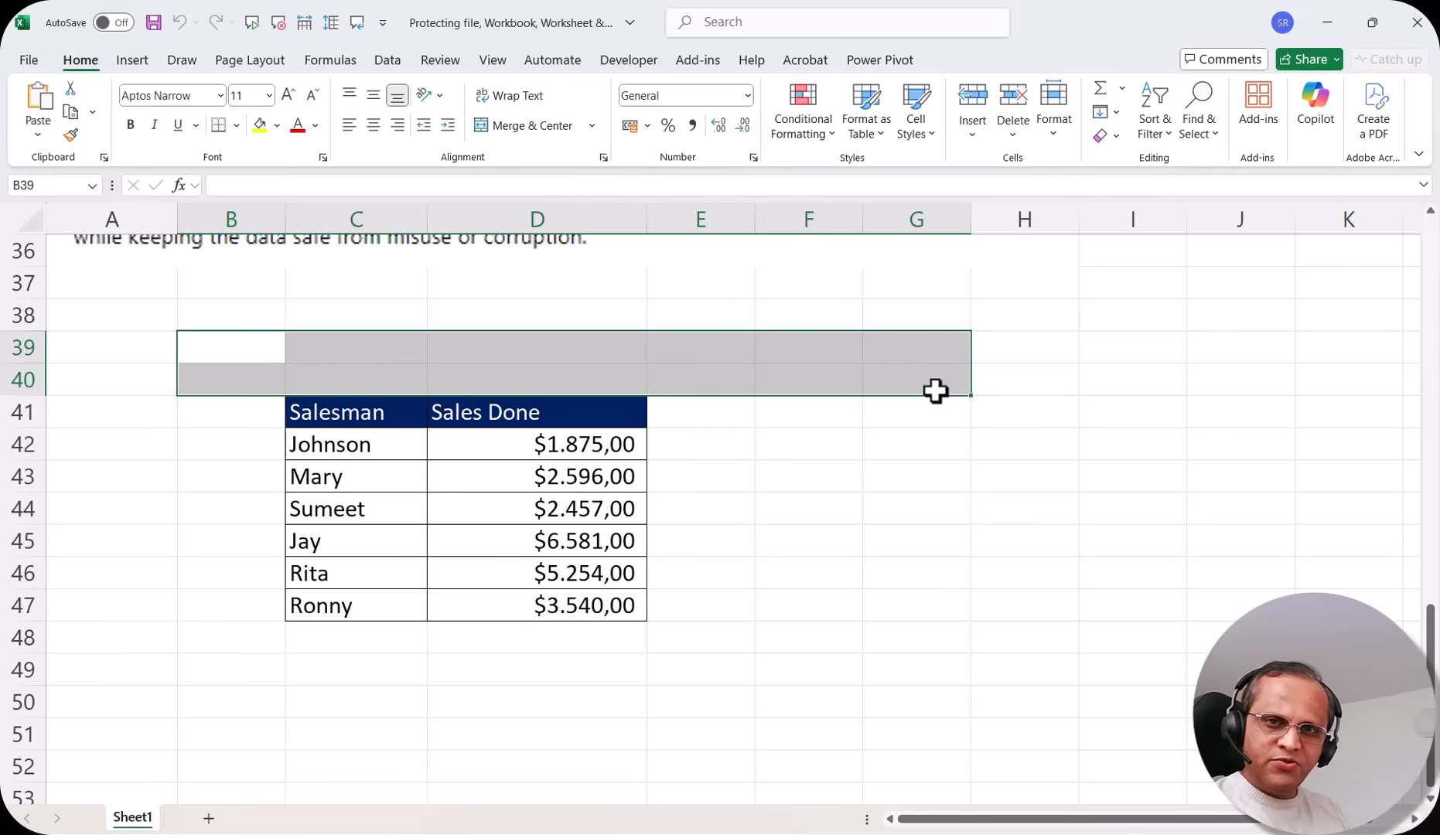
click(926, 478)
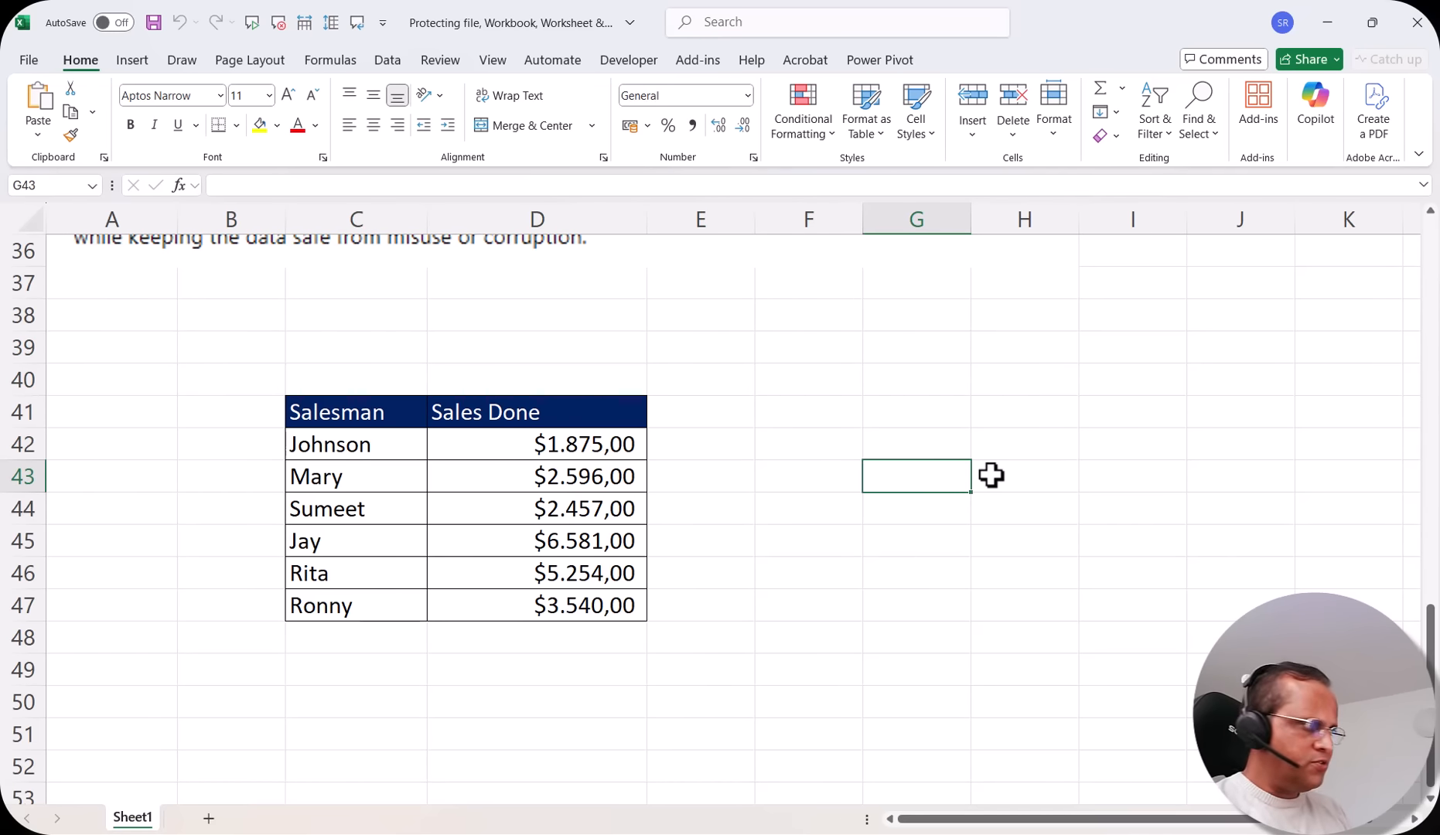
drag(344, 406, 507, 610)
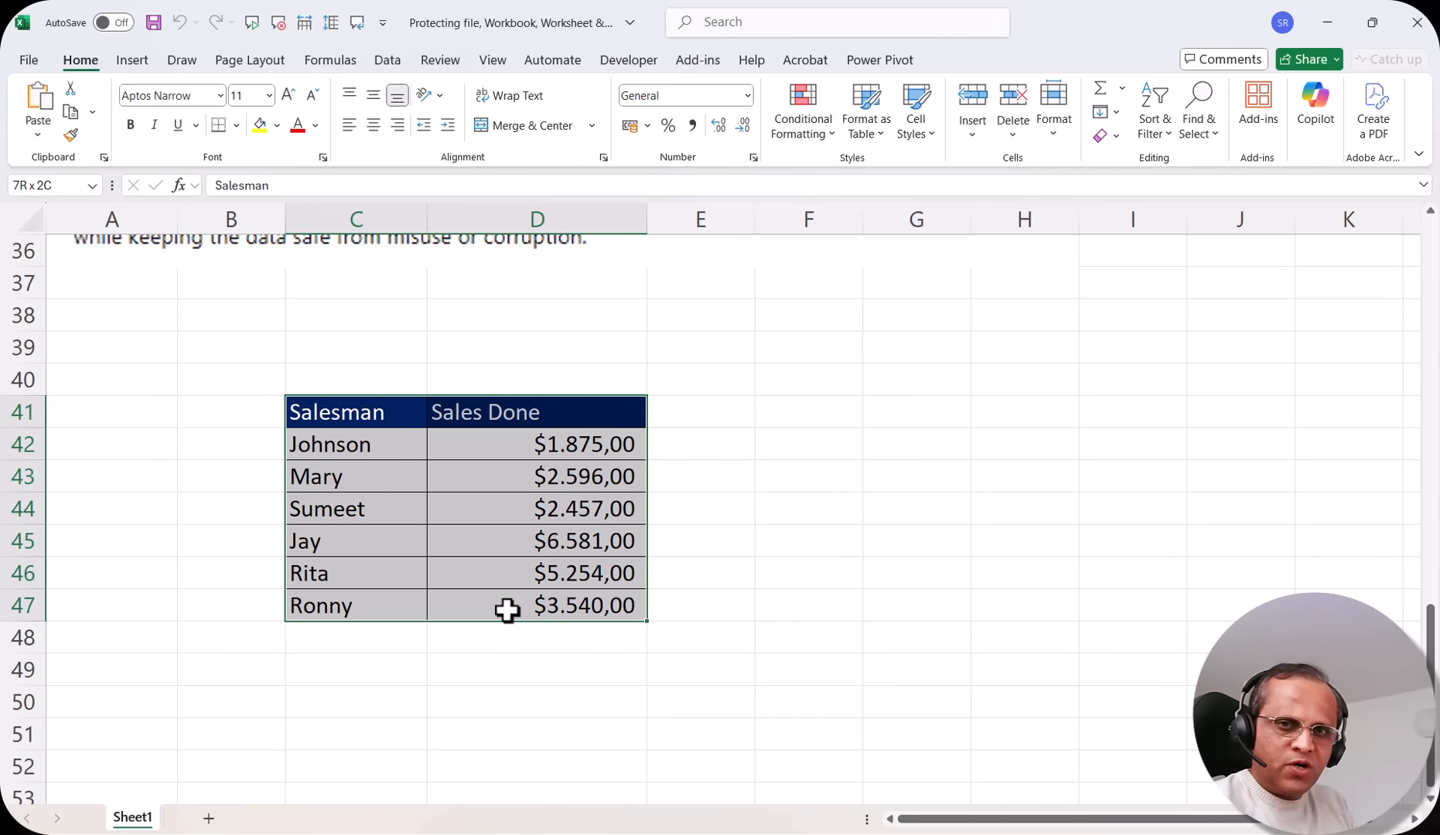
drag(507, 611, 508, 610)
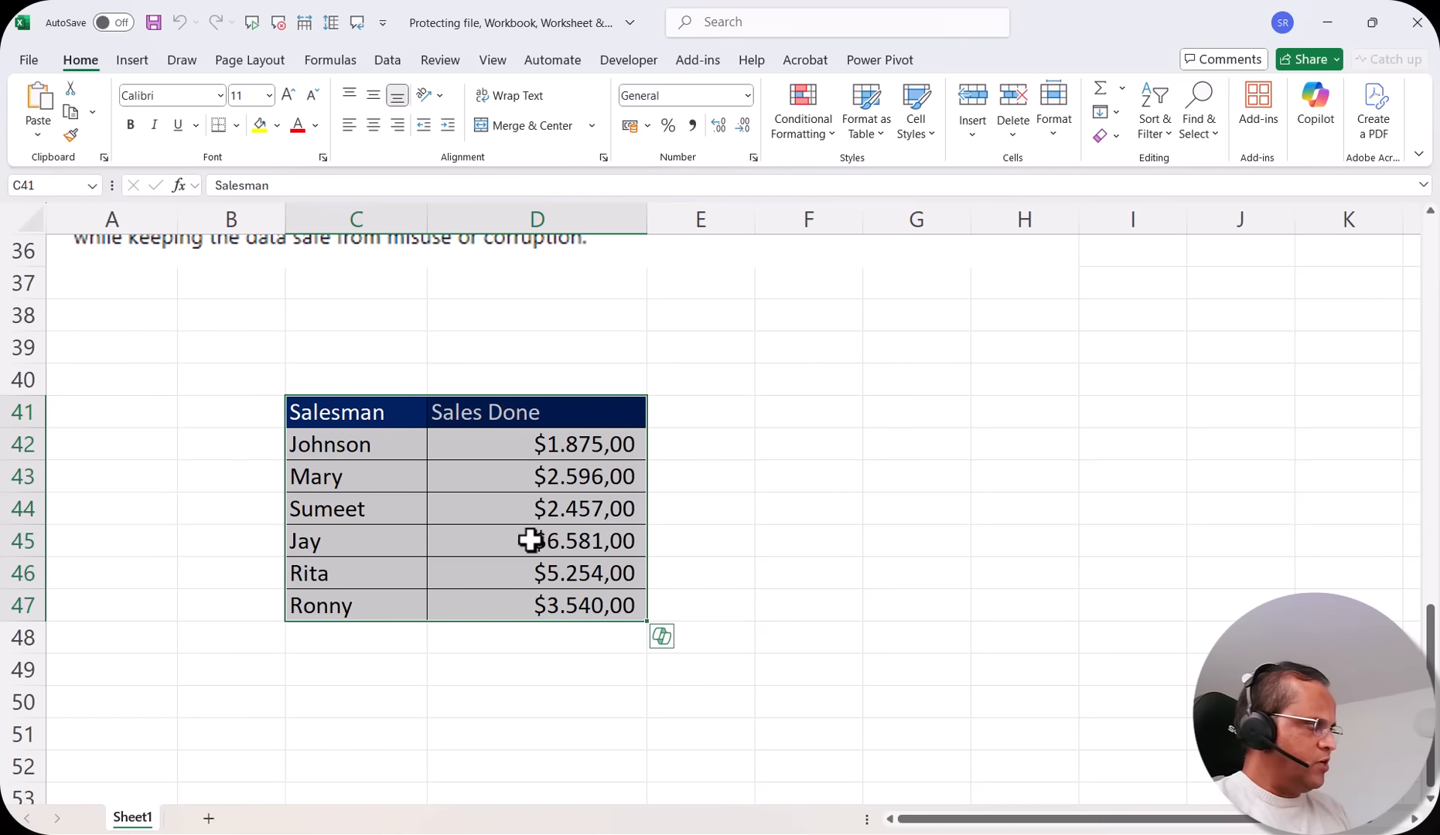
click(947, 422)
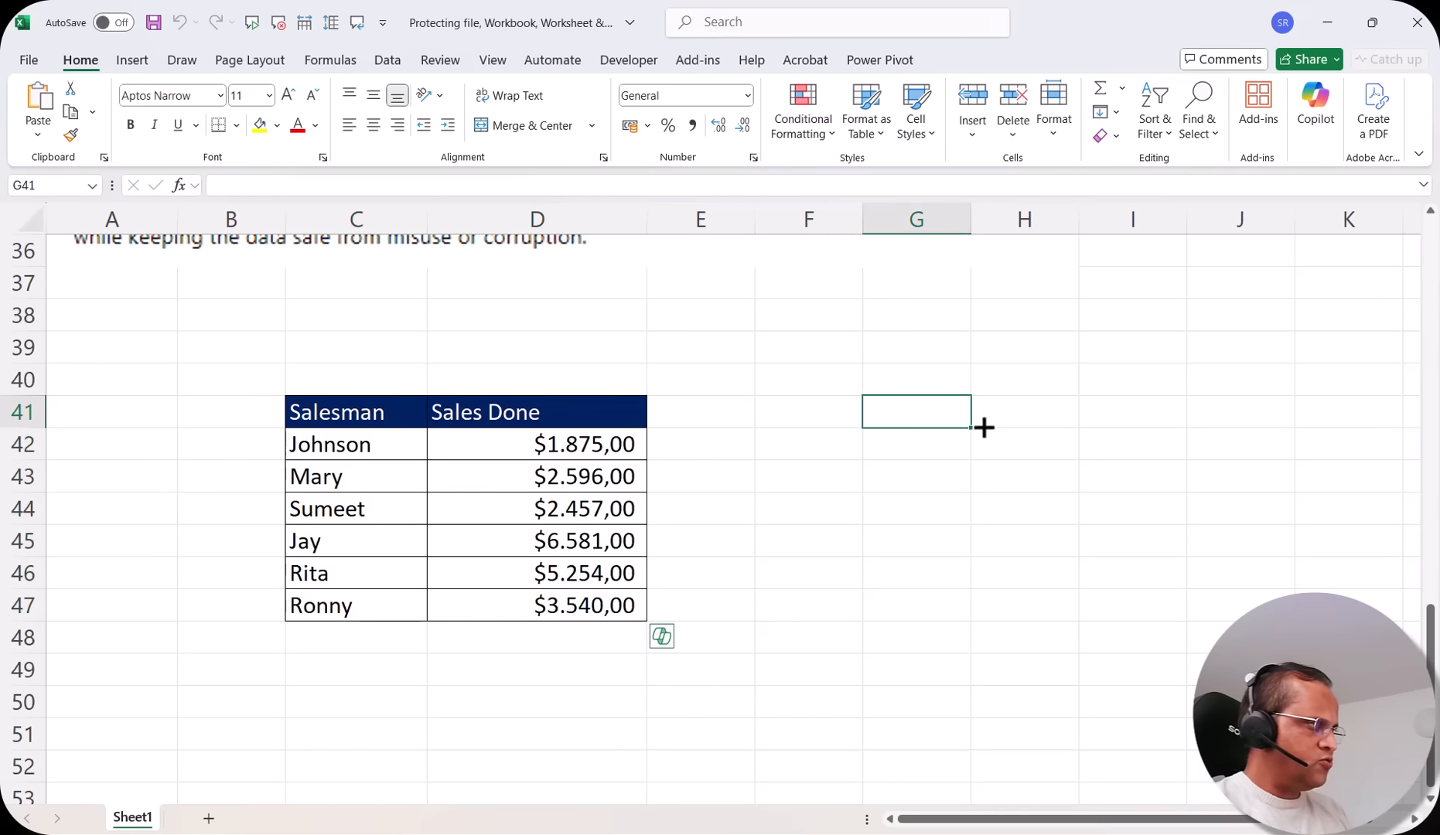
click(984, 422)
click(810, 348)
click(812, 476)
click(939, 533)
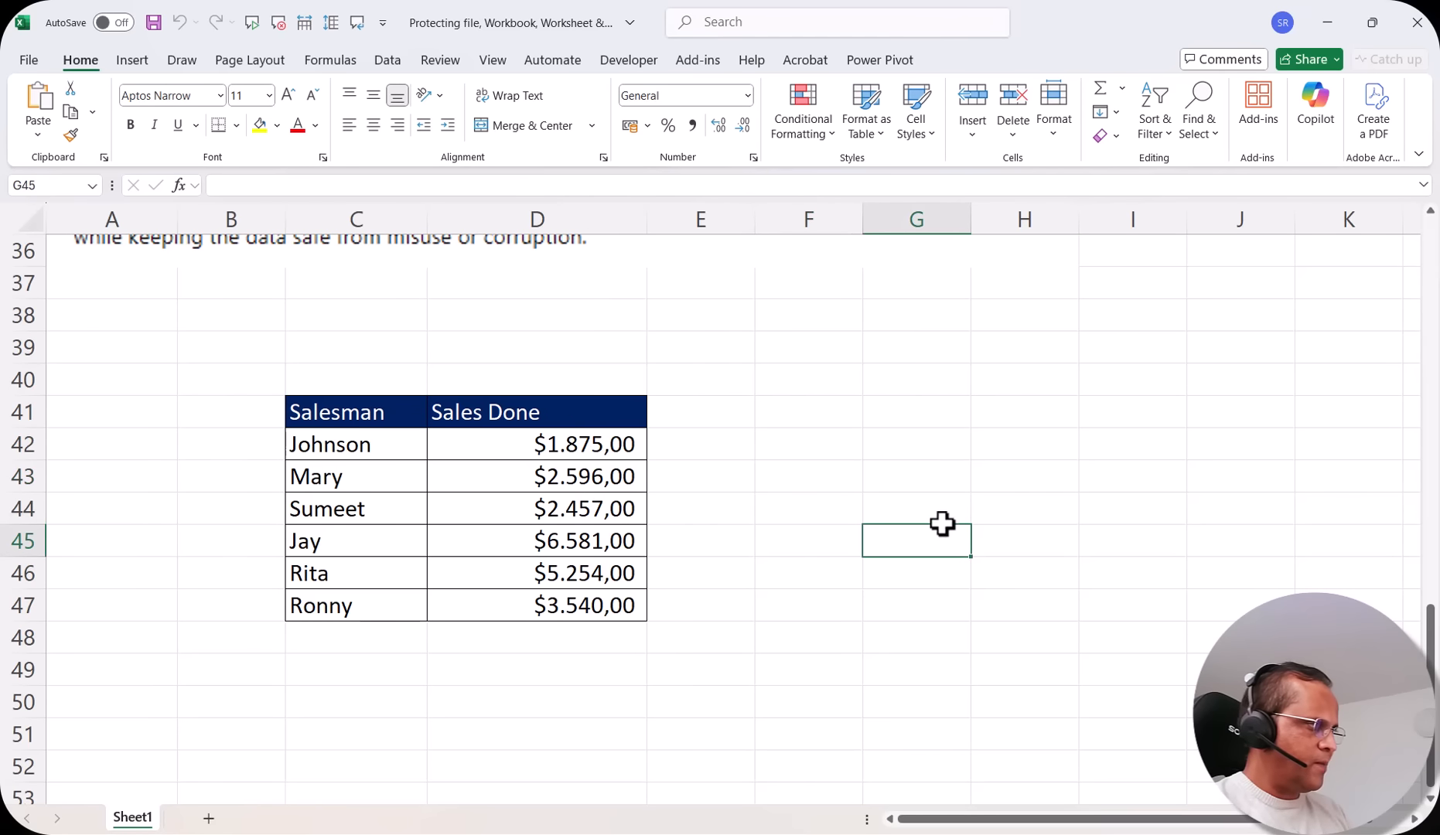
drag(390, 421, 553, 595)
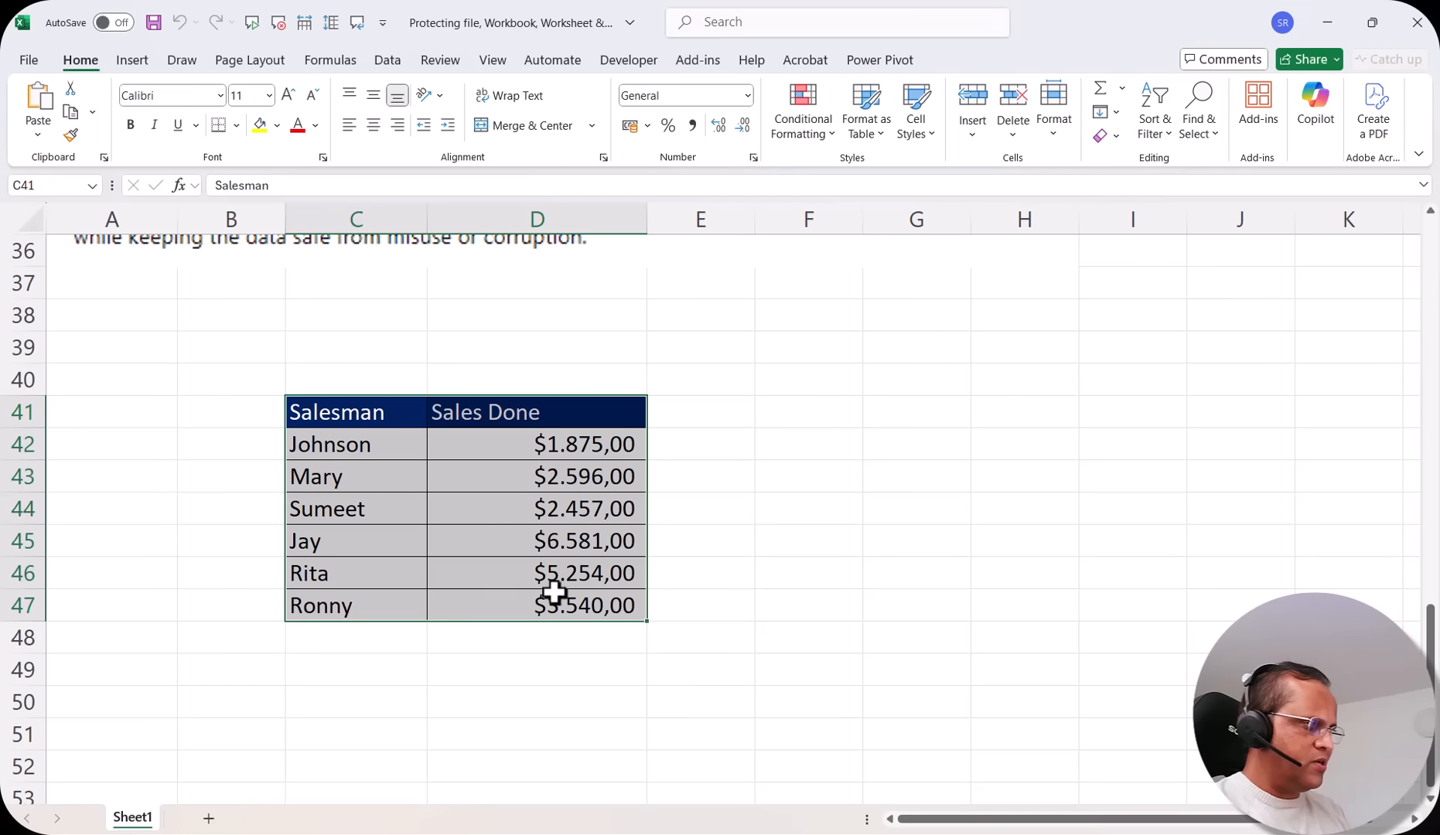